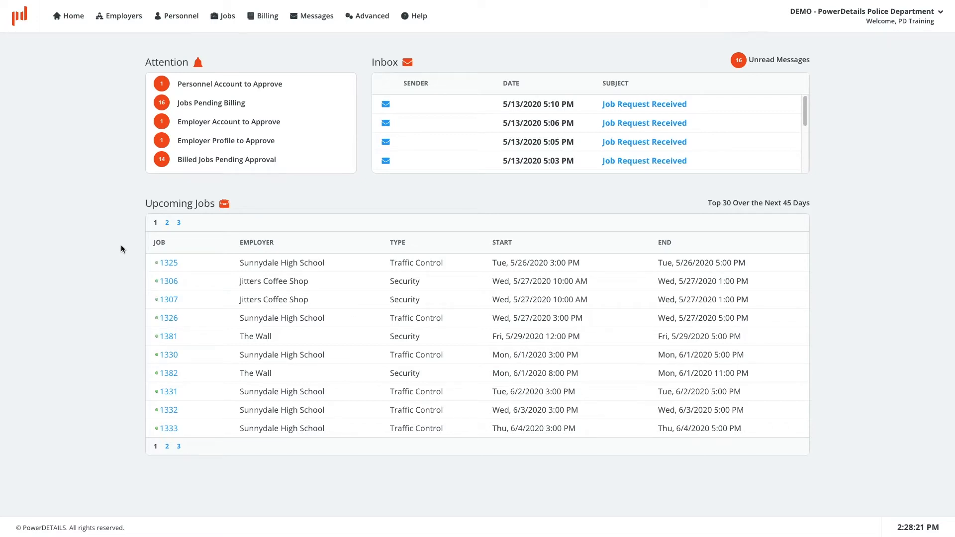
Start a new job and choose King's Landing as its employer, reselecting it from the full employer list.
left_click(226, 19)
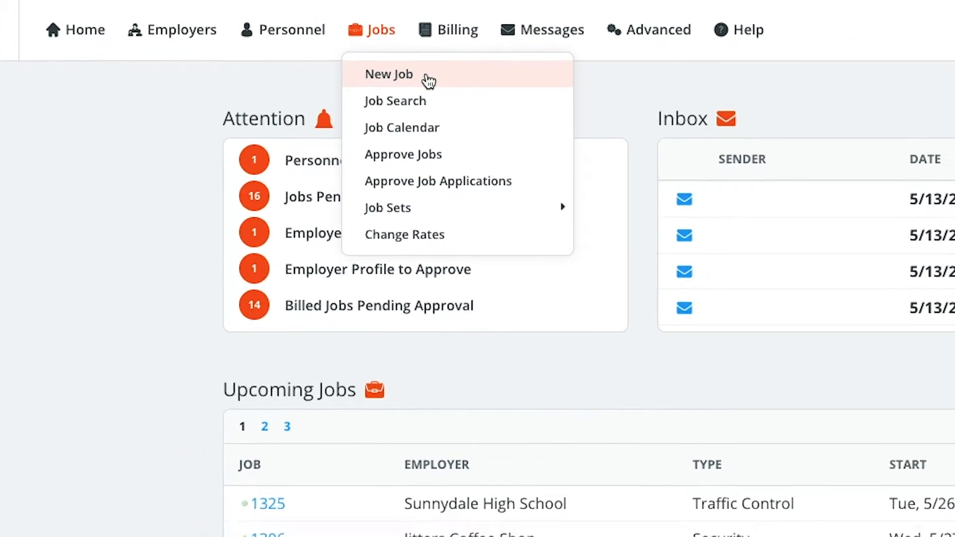
left_click(438, 80)
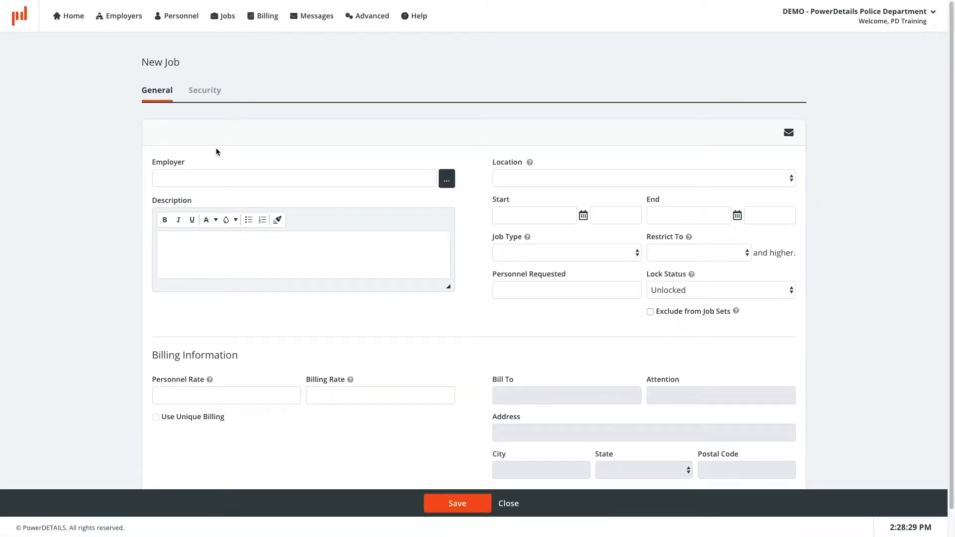
left_click(209, 175)
type("king")
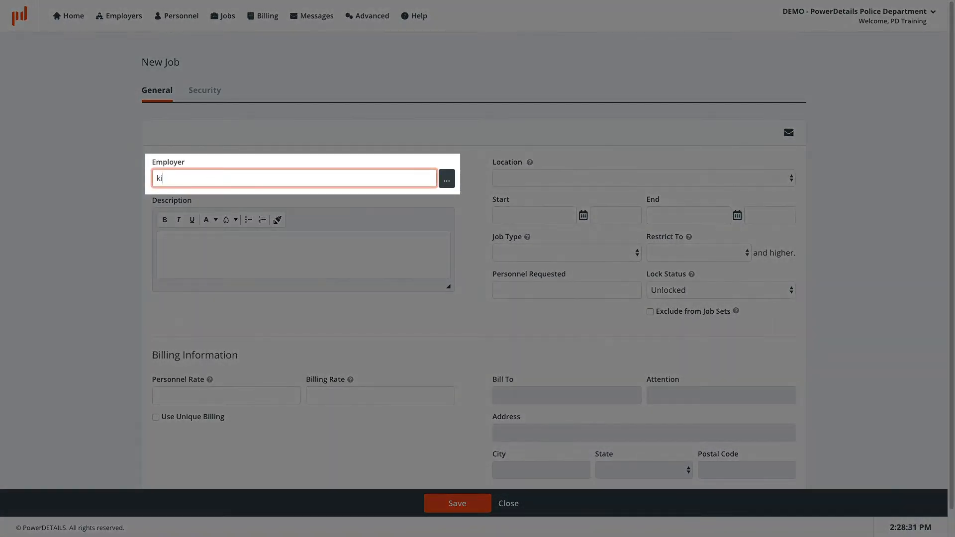
left_click(232, 150)
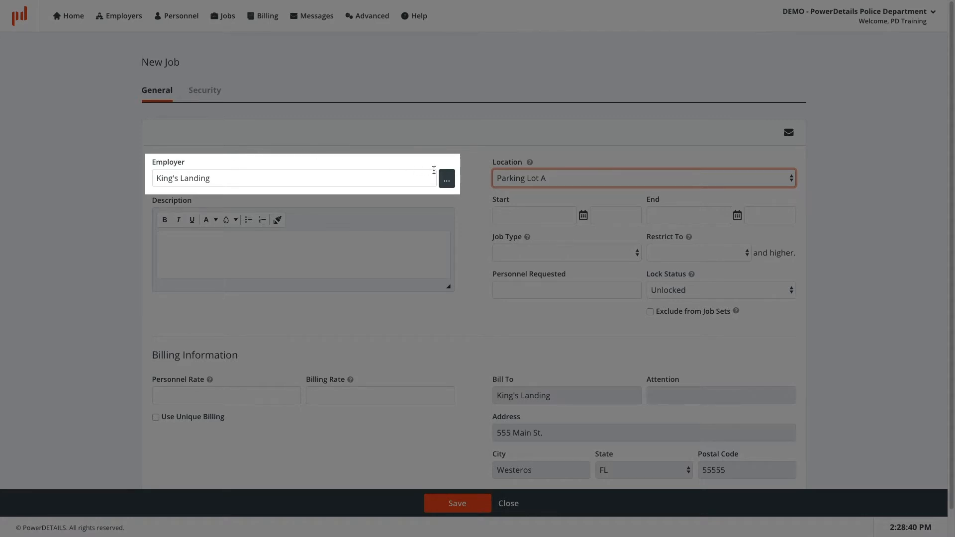
left_click(447, 182)
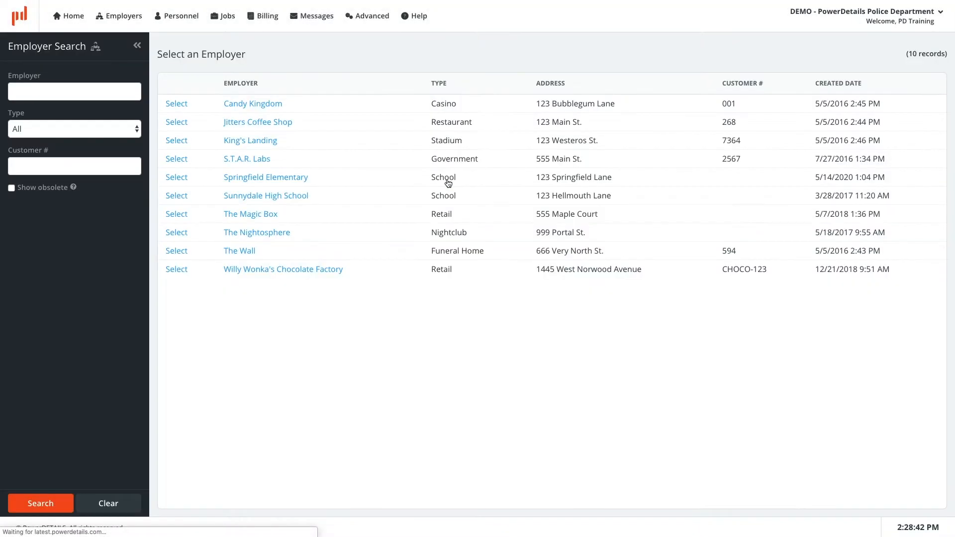
left_click(176, 144)
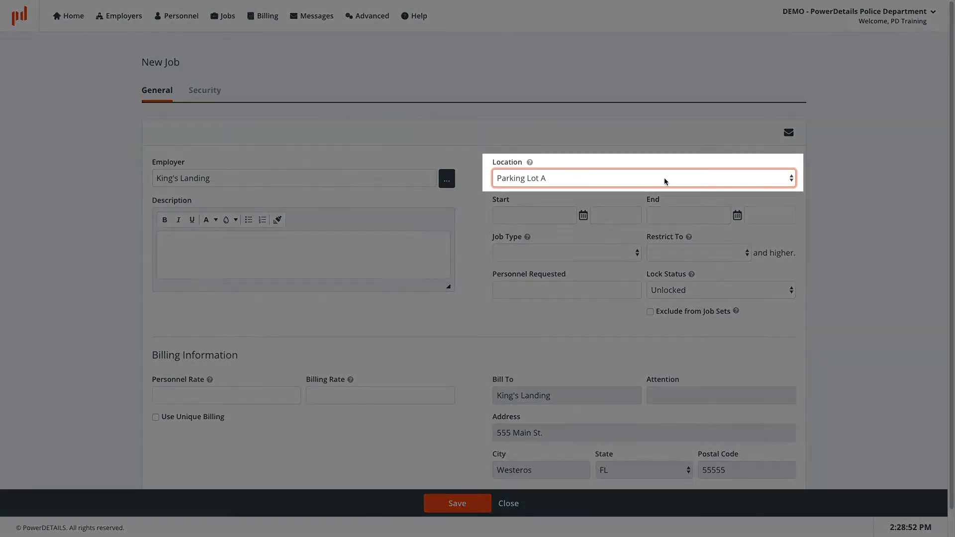
Set the job's location to Parking Lot A and enter the description "Direct traffic after the big game.".
left_click(665, 181)
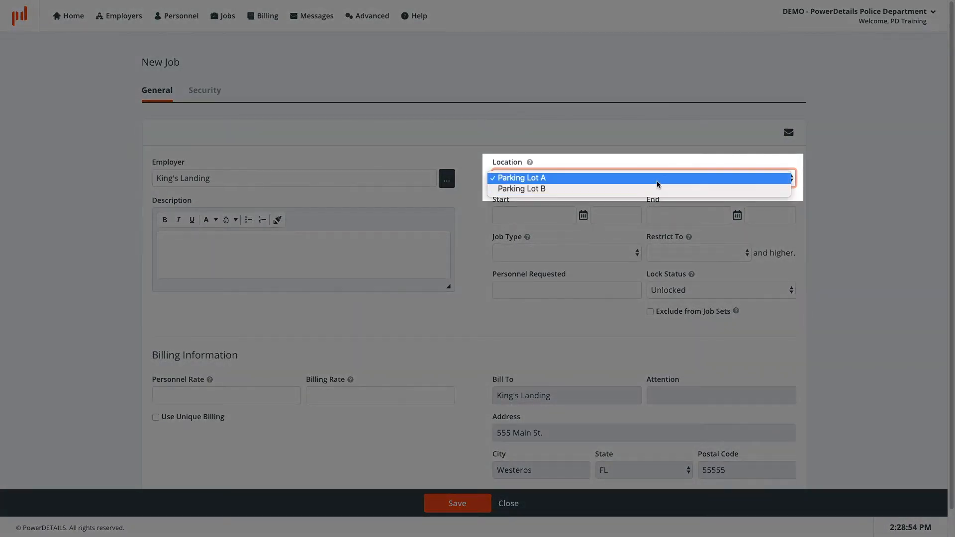
left_click(657, 178)
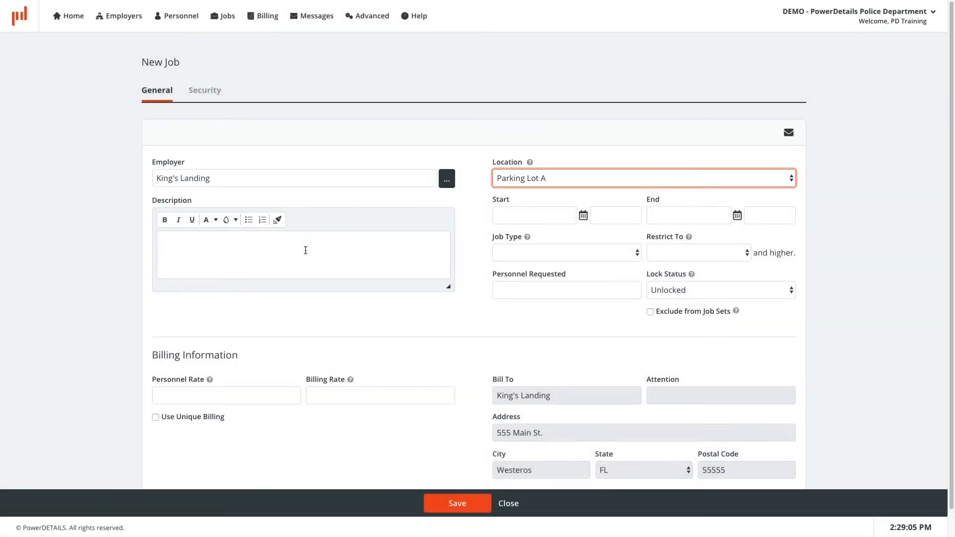
left_click(305, 250)
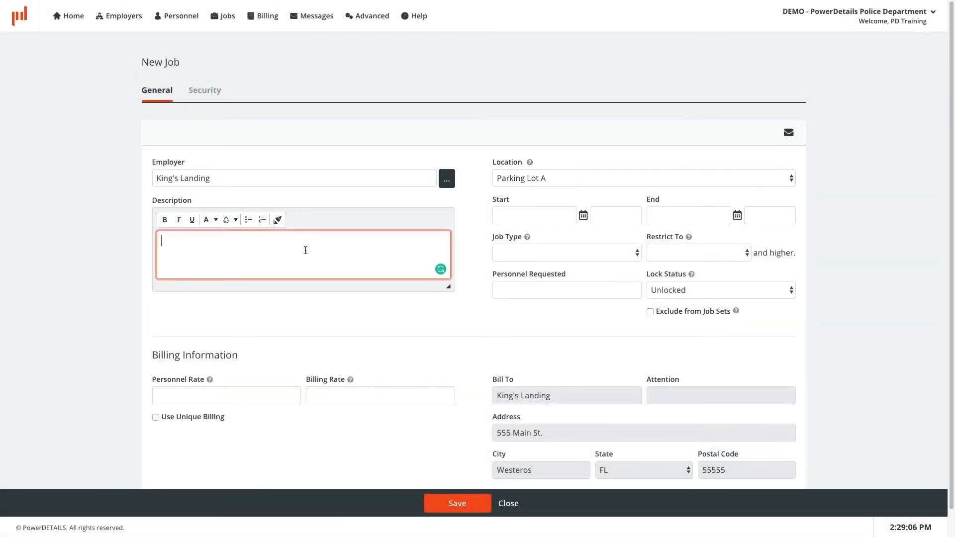
type("Direct traffic after the big game.")
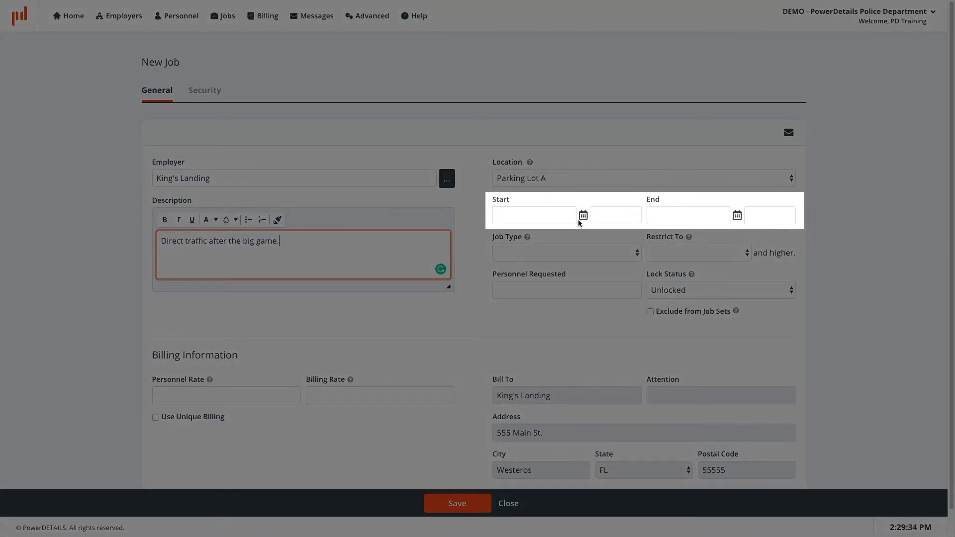
Schedule the job on 5/30/2020 from 5:00 PM to 8:00 PM.
left_click(582, 219)
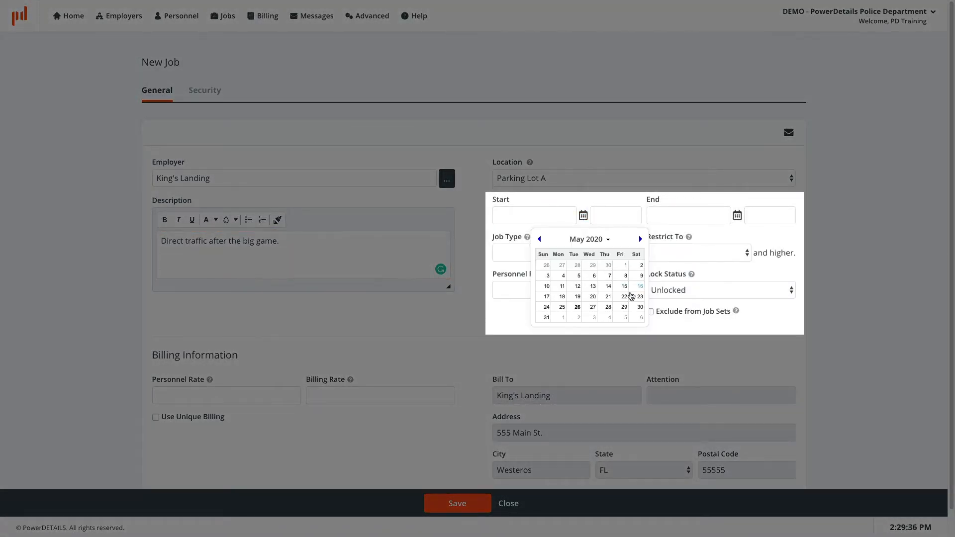
left_click(639, 308)
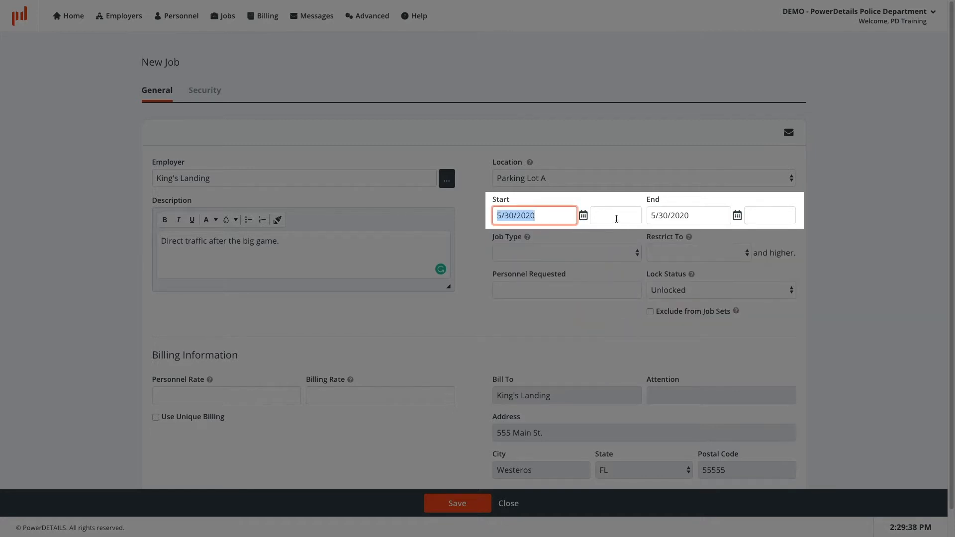
left_click(616, 219)
type("5p")
key("Tab")
key("Tab")
type("20")
left_click(751, 202)
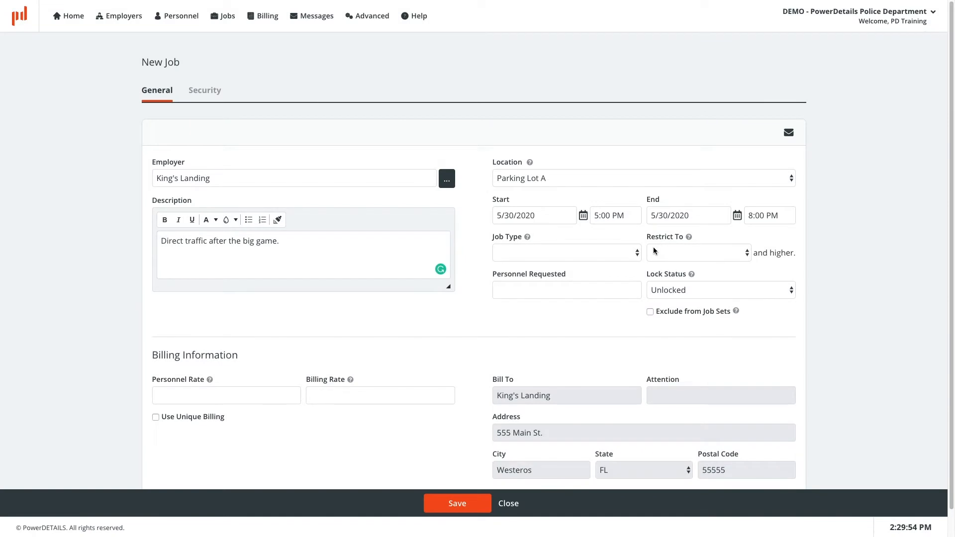
Set the job type to Traffic Control and the number of personnel requested to 1.
left_click(637, 253)
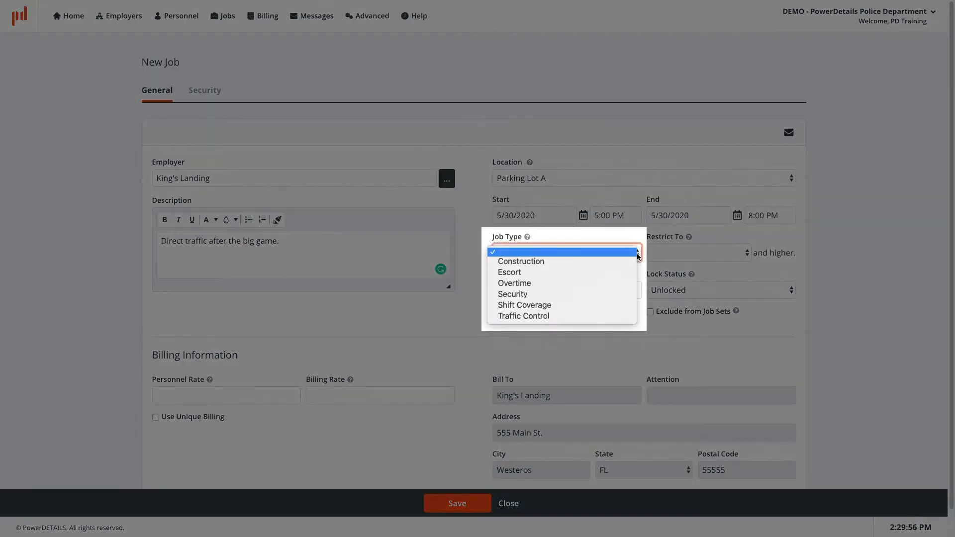
left_click(556, 319)
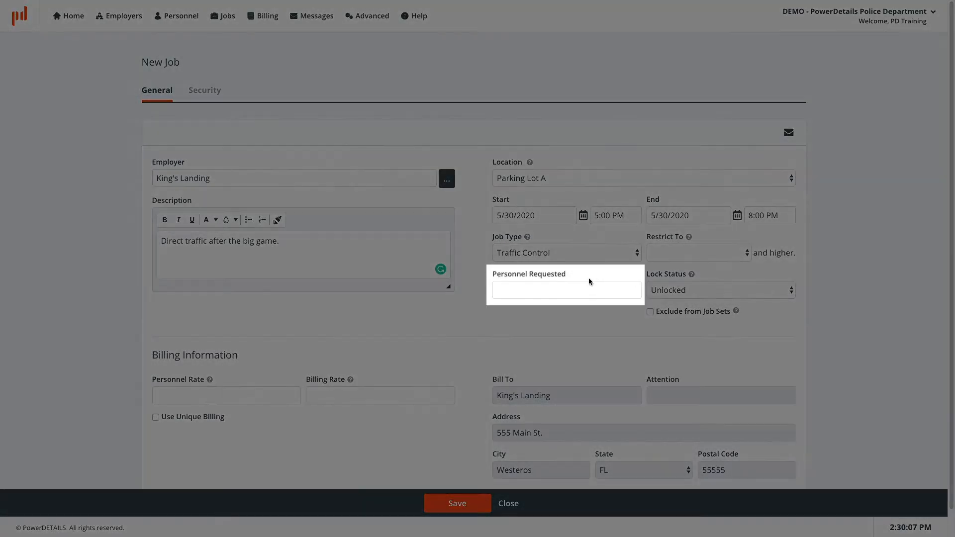
left_click(588, 289)
type("1")
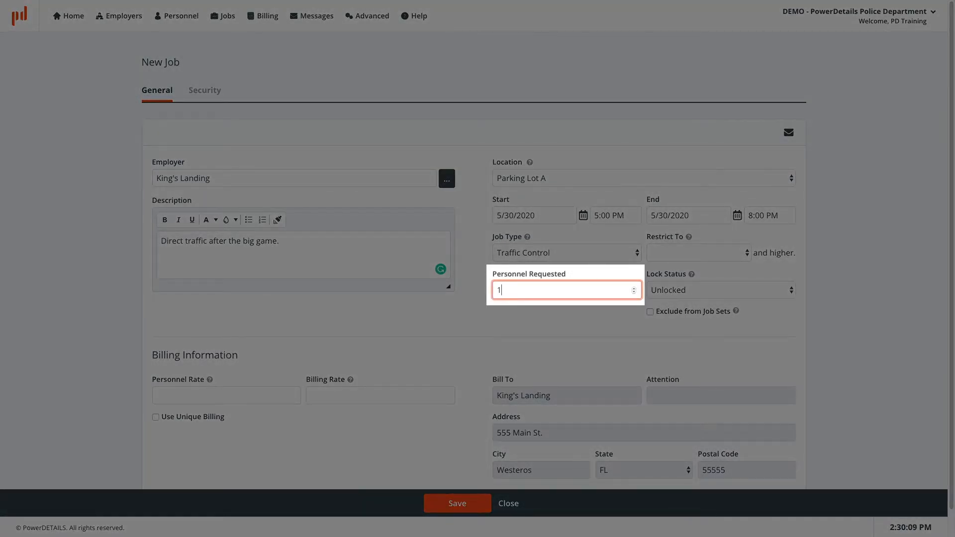
left_click(587, 310)
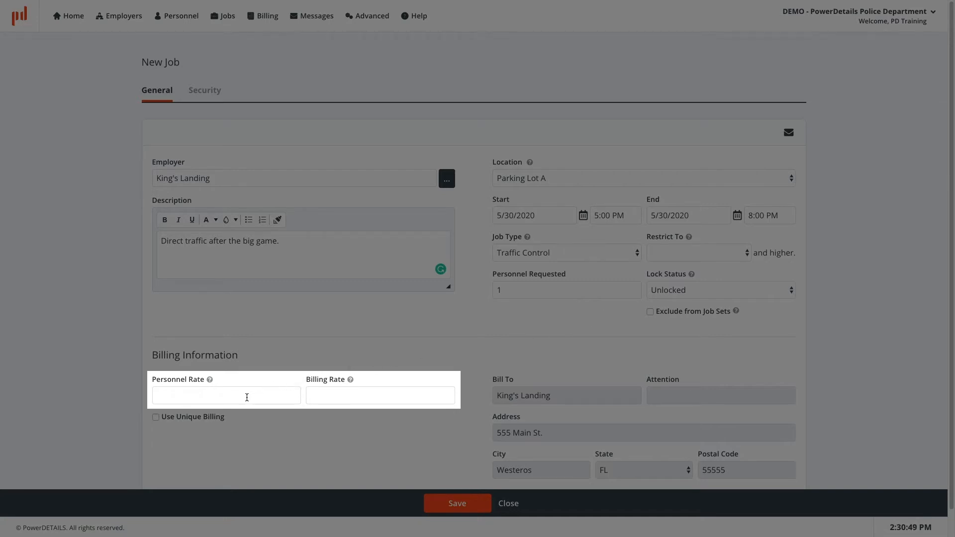
Enter a personnel rate of 40.00 and a billing rate of 45.00, and save the job.
left_click(245, 397)
type("40.00")
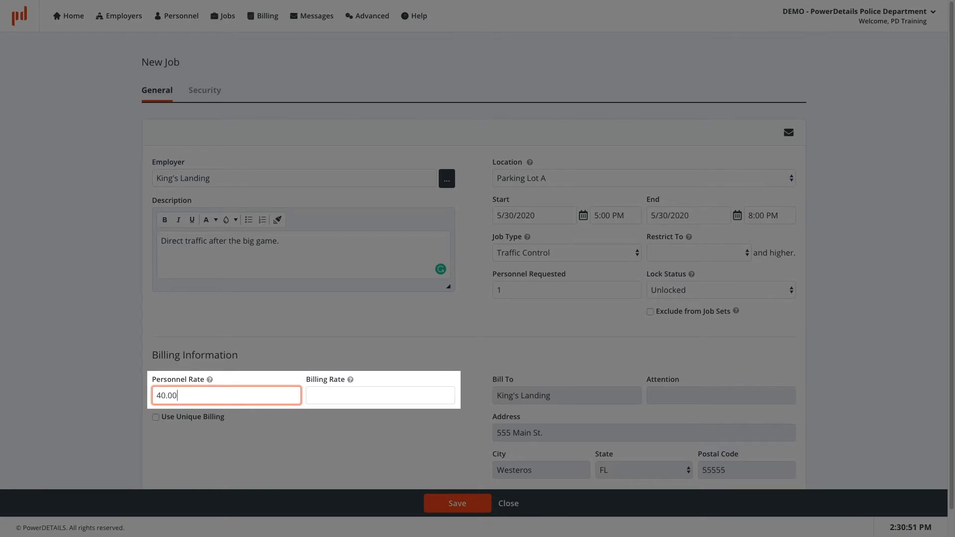
key("Tab")
type("45.00")
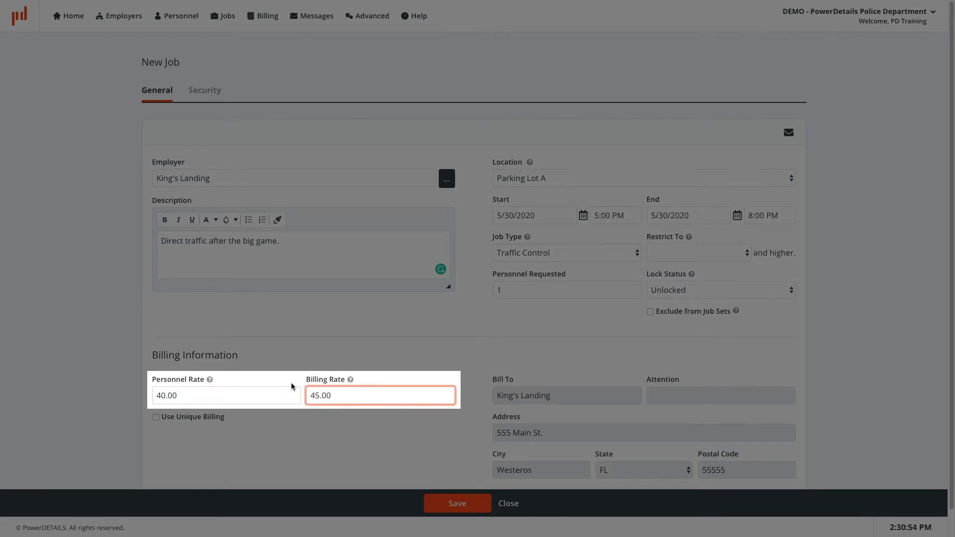
left_click(404, 364)
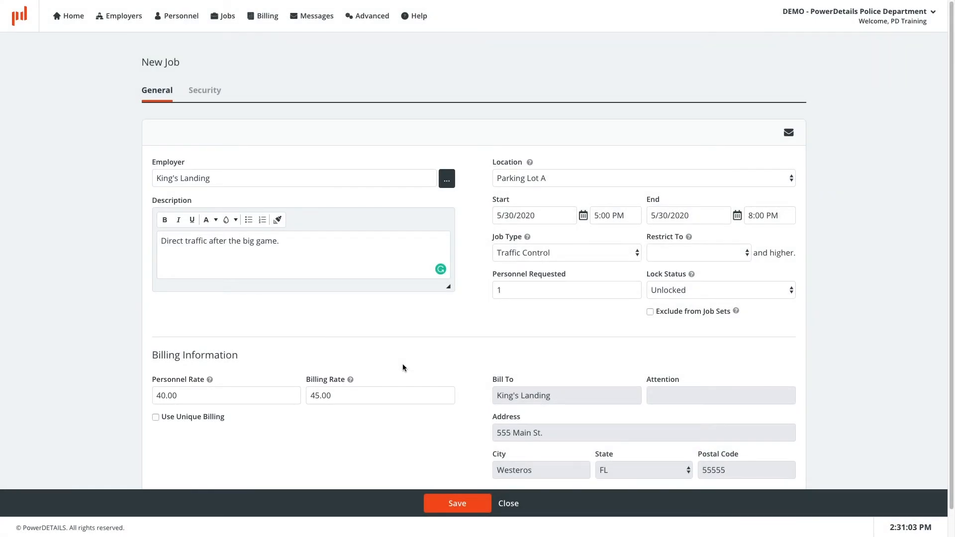
left_click(461, 504)
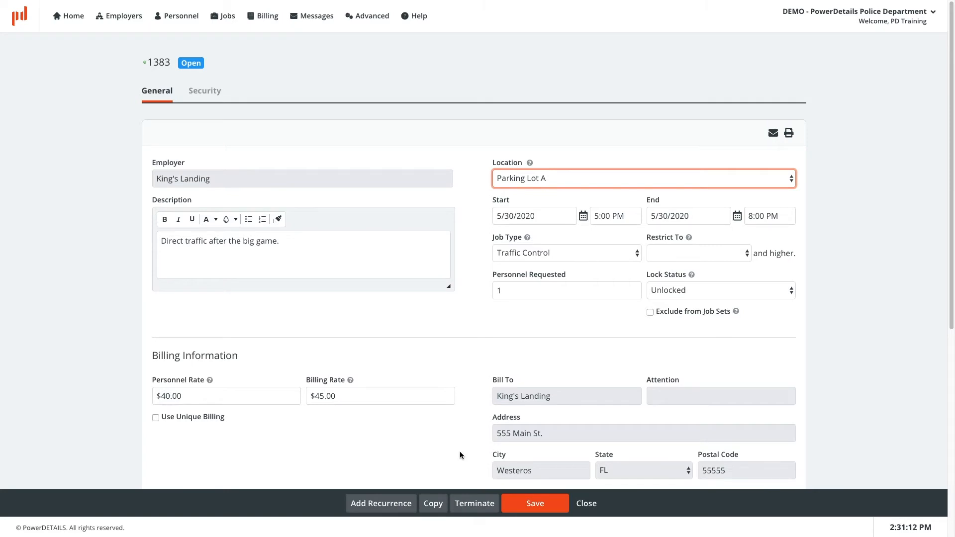
Try restricting the job to Sergeant and higher, and clear the rank restriction again.
left_click(739, 254)
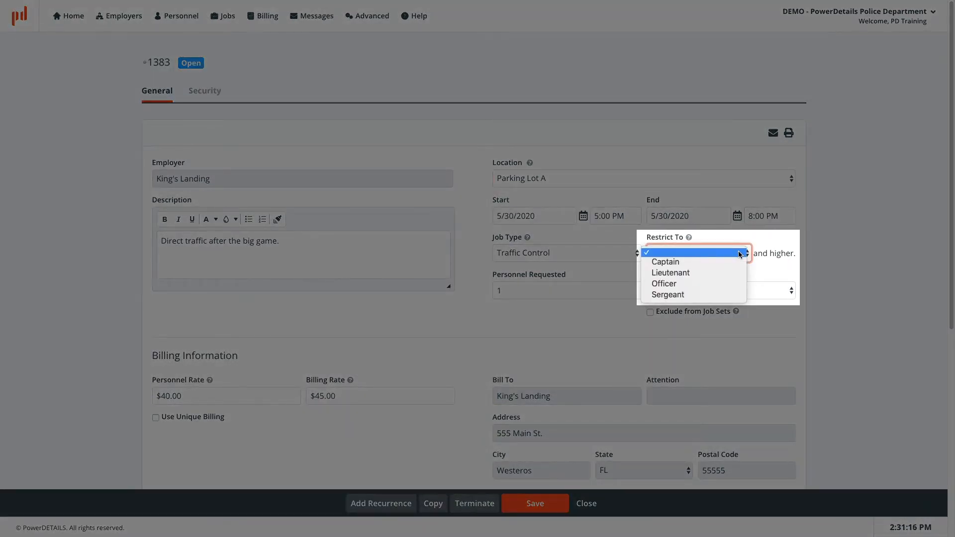
left_click(726, 293)
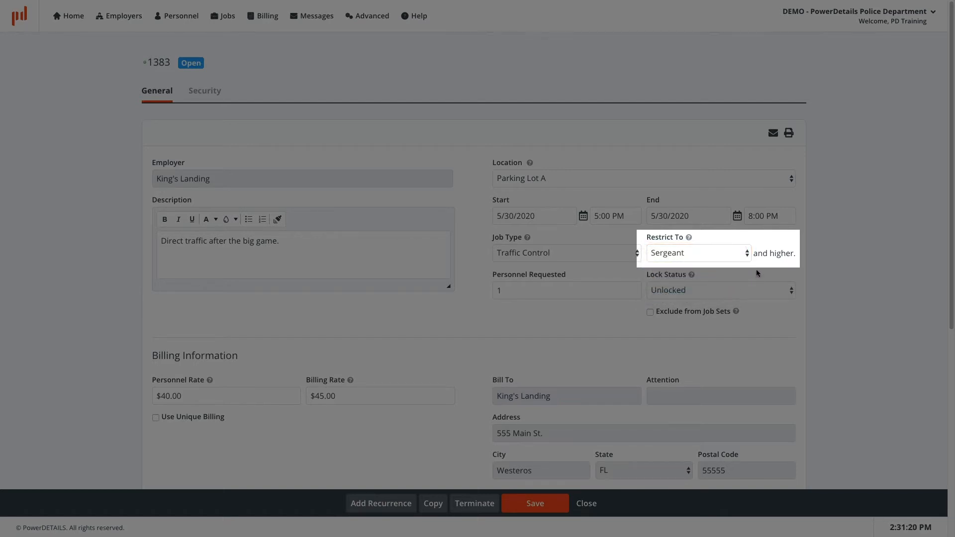
left_click(741, 256)
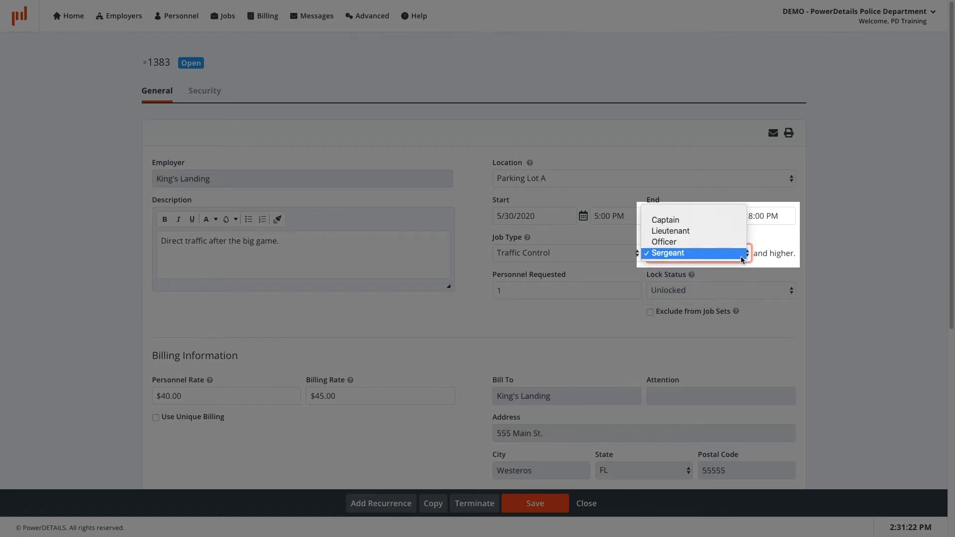
left_click(719, 215)
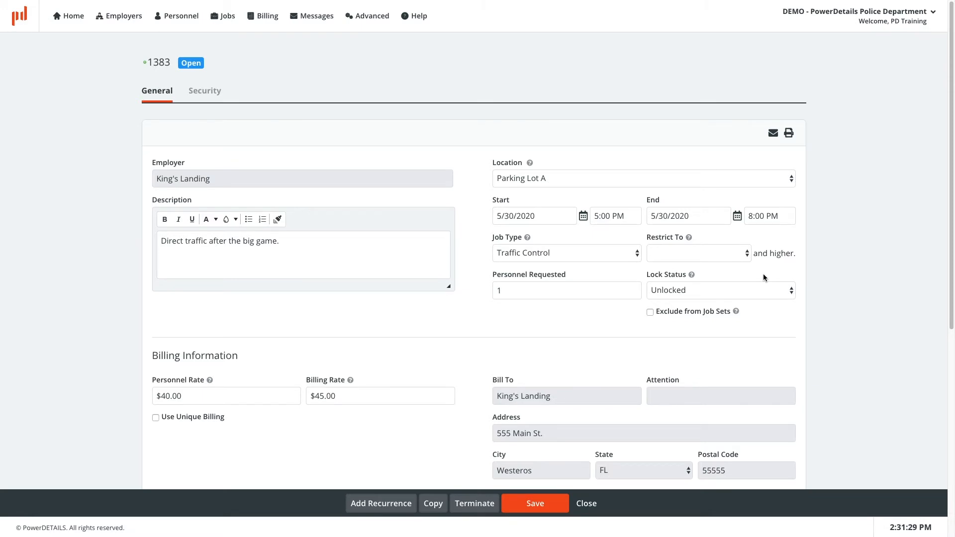
In the job's security settings, grant the Supervisors group View and Apply, remove Apply from ALL PERSONNEL, and save.
left_click(205, 91)
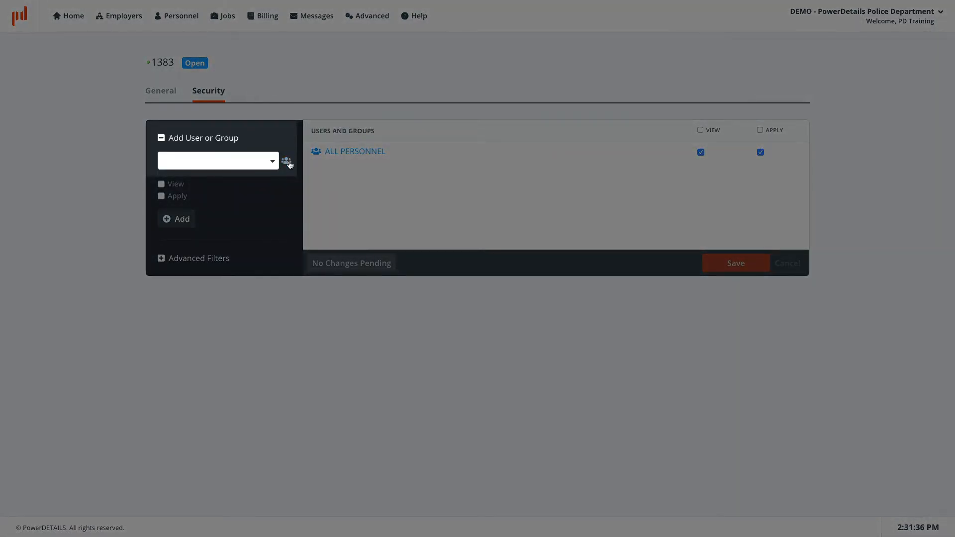
left_click(287, 162)
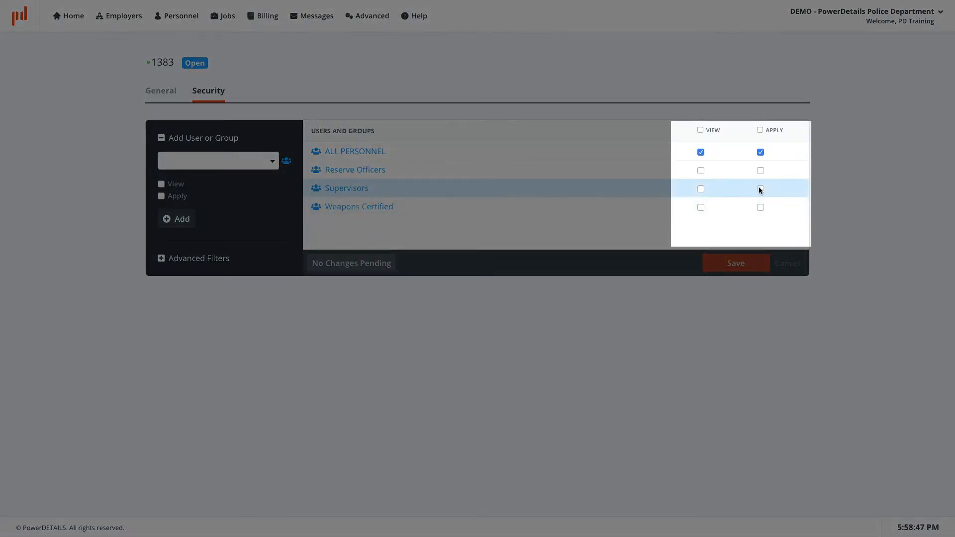
left_click(760, 189)
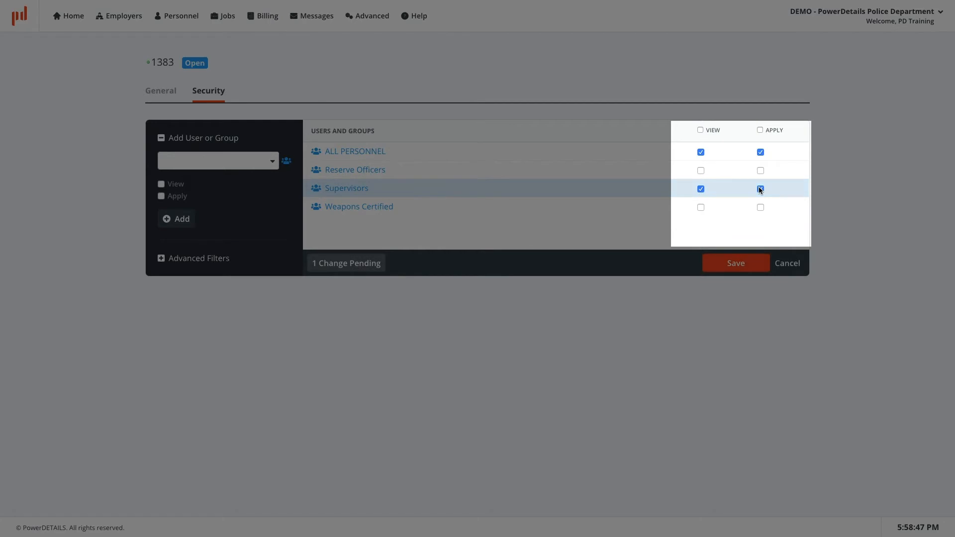
left_click(760, 152)
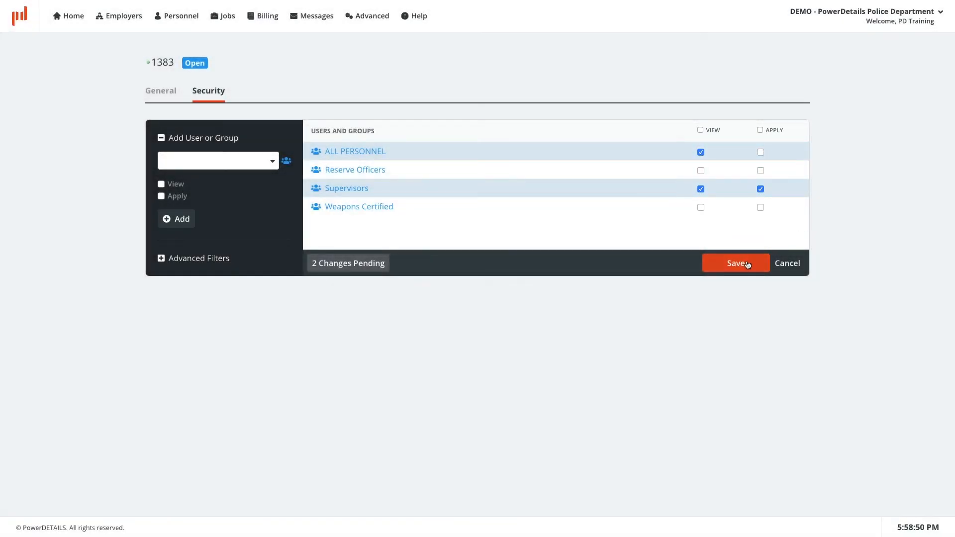
left_click(746, 265)
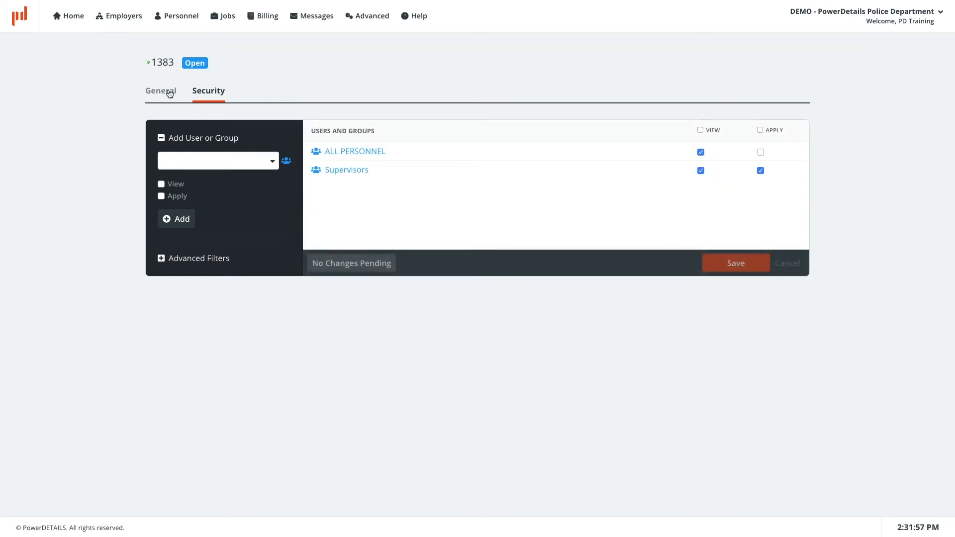
Return to the job's general details and set its lock status to Locked.
left_click(167, 92)
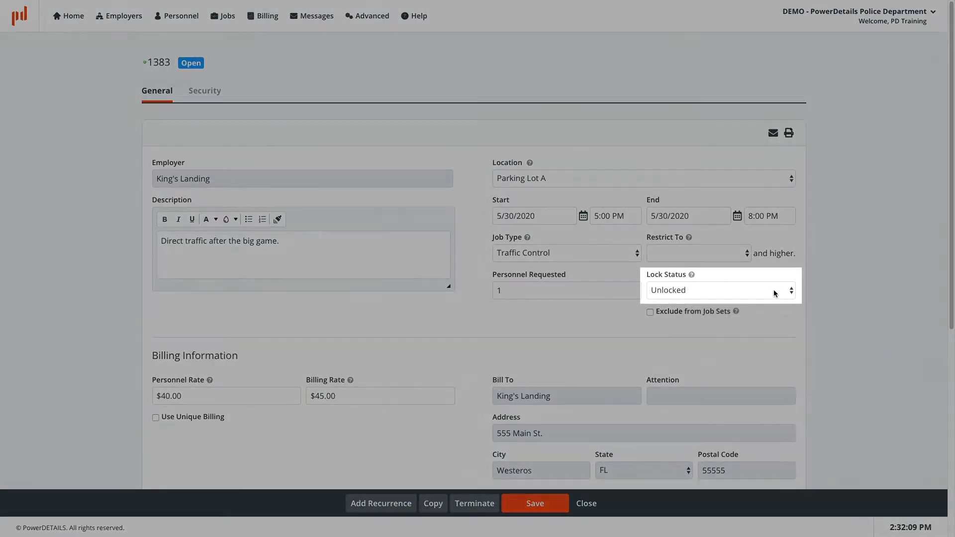
left_click(773, 292)
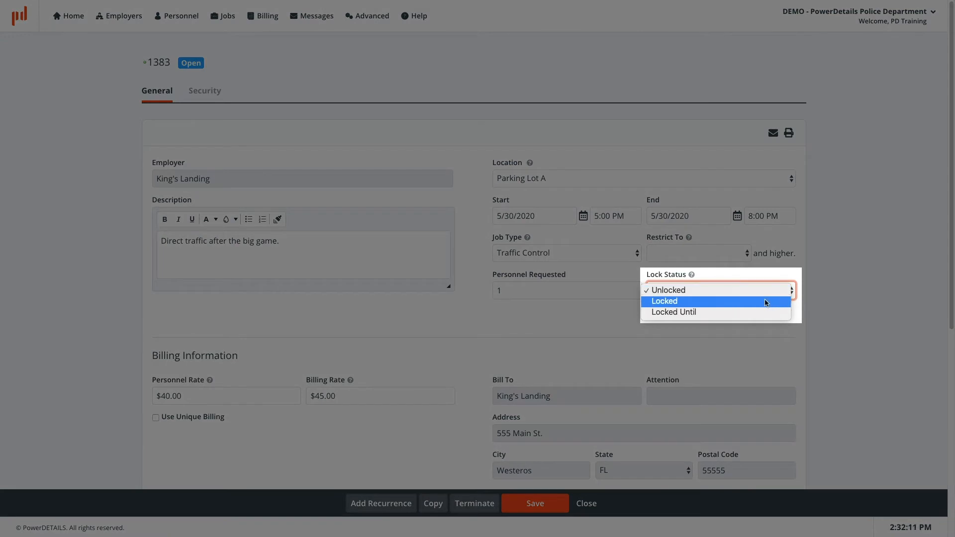
left_click(765, 302)
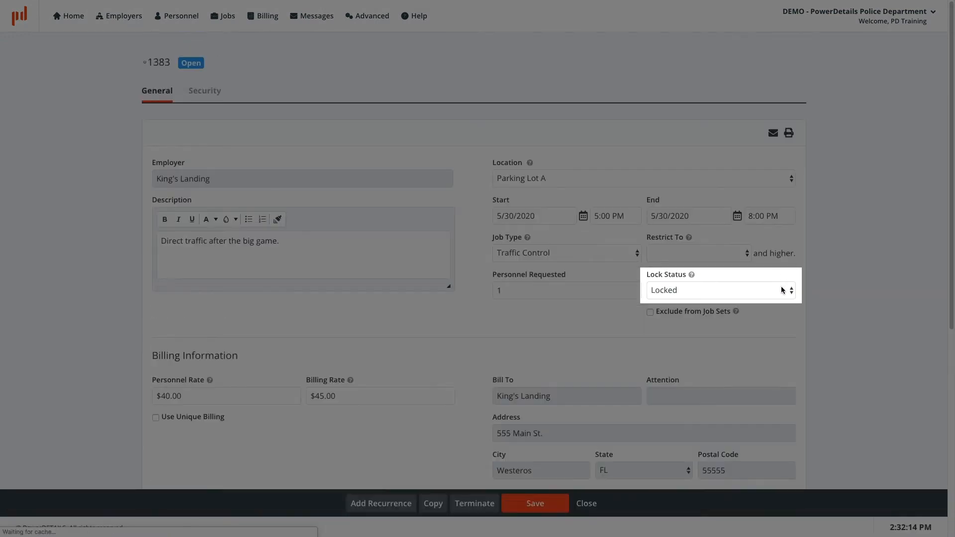
Try setting the job's lock status to Locked Until 5/26/2020 at 5:00 PM.
left_click(771, 293)
left_click(772, 301)
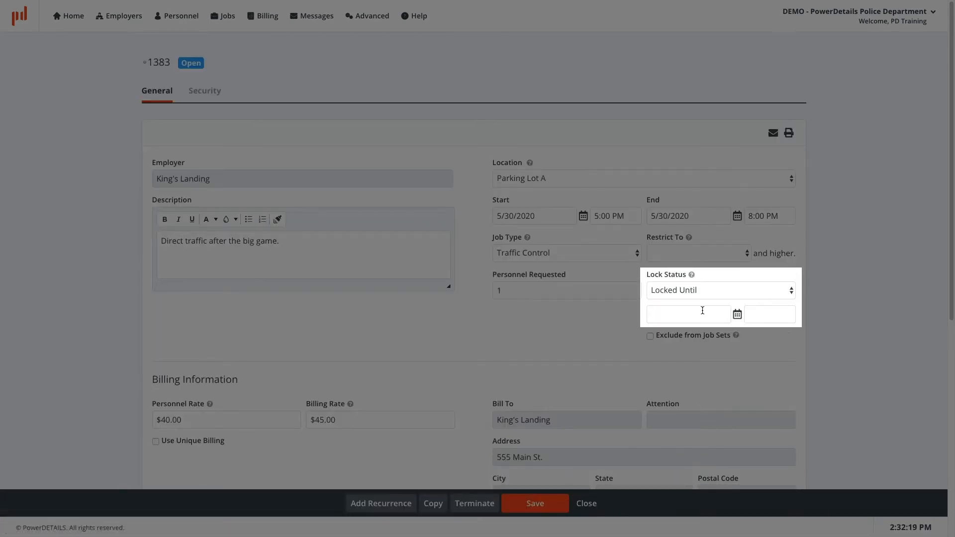
left_click(702, 311)
type("5/26/2020")
left_click(778, 311)
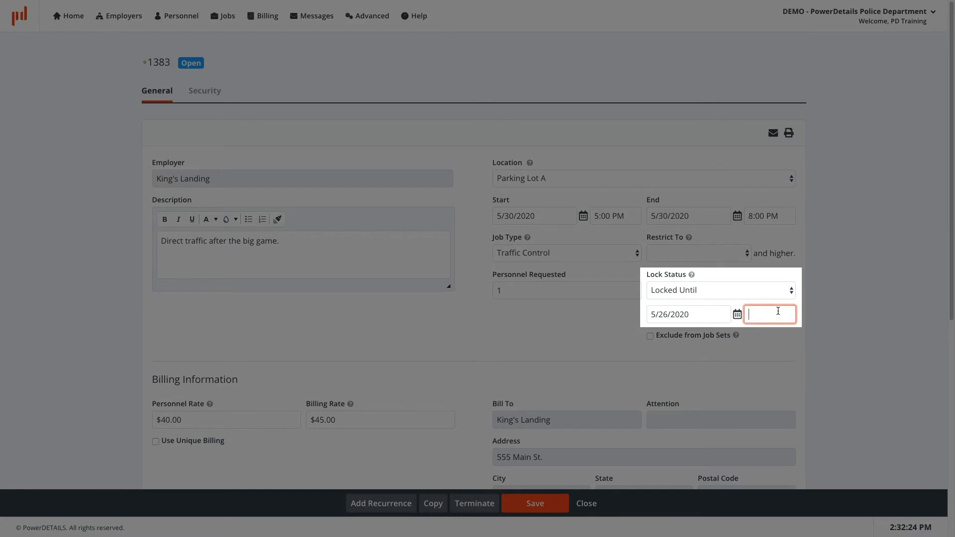
type("5")
left_click(786, 331)
Set the job's lock status to Unlocked and clear the Exclude from Job Sets option.
left_click(751, 293)
left_click(741, 270)
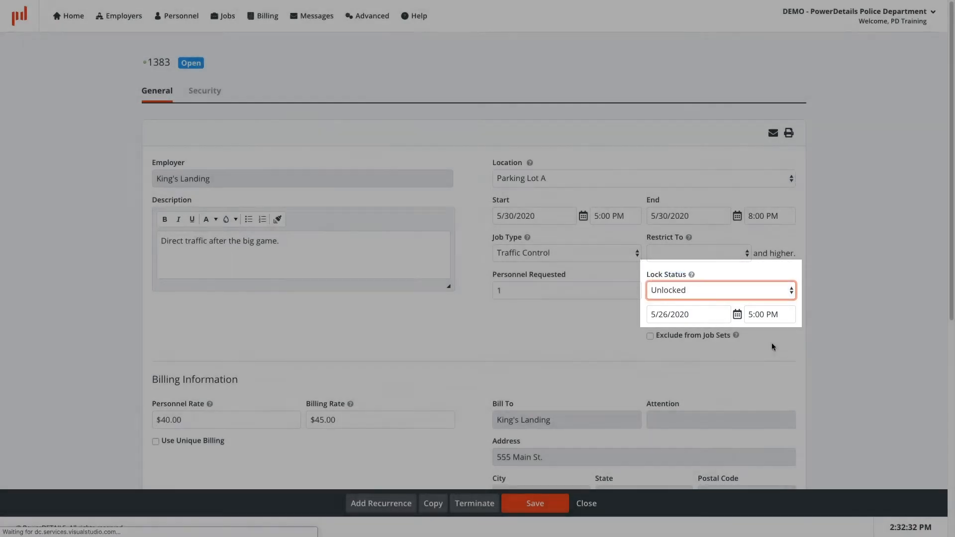
left_click(769, 341)
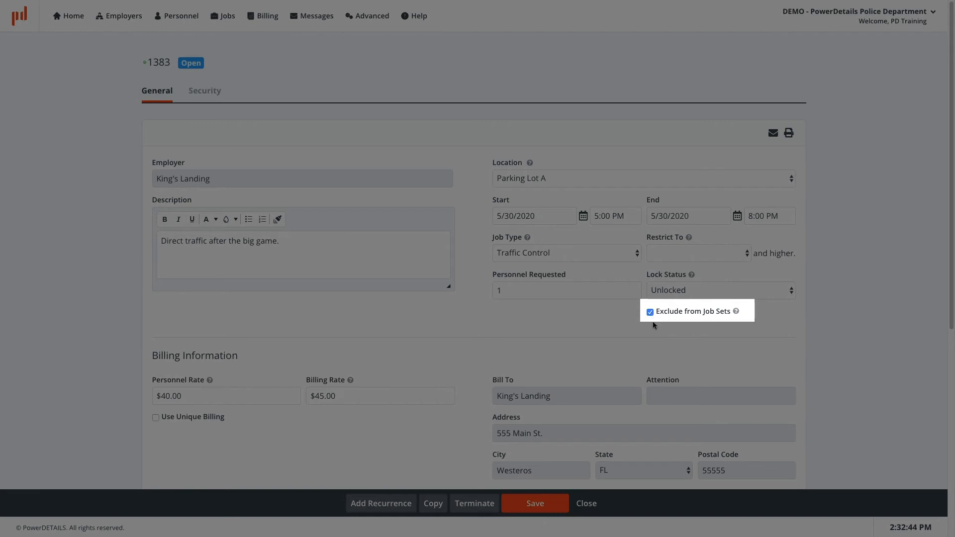
left_click(651, 313)
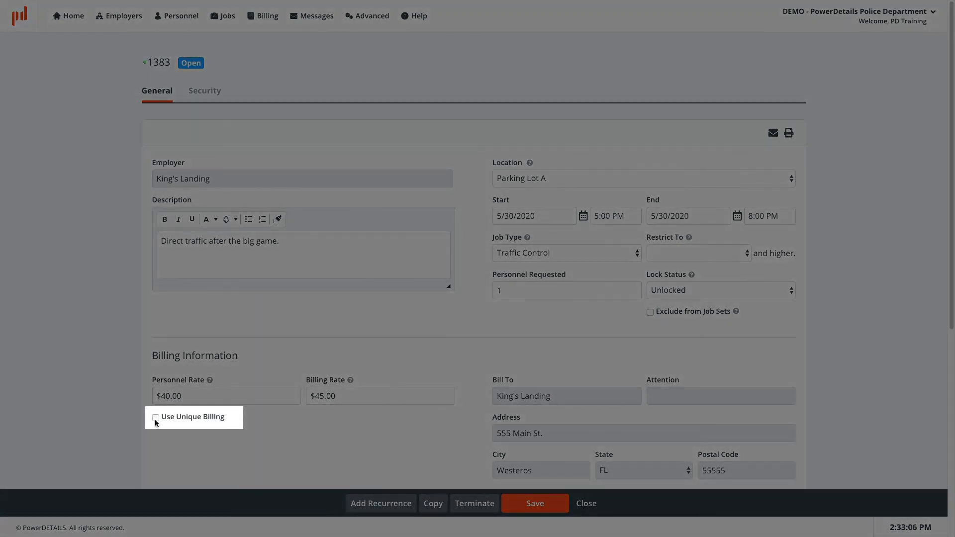
Enable unique billing for the job and enter the billing contact's full name as the attention recipient.
left_click(156, 418)
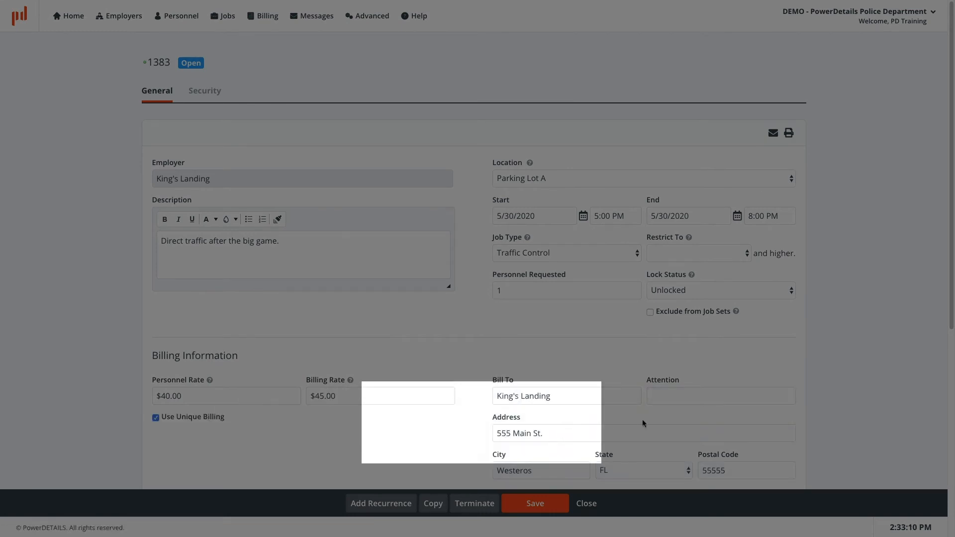
left_click(657, 396)
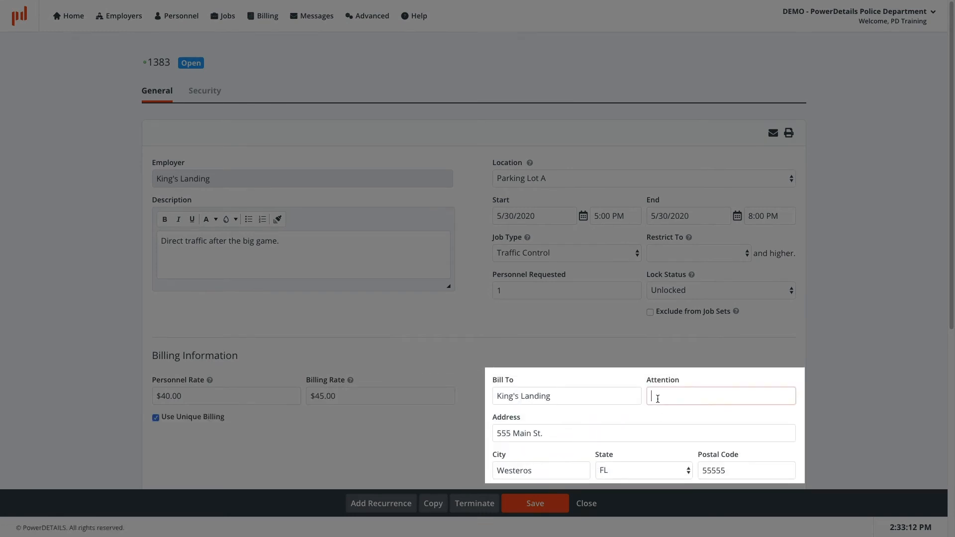
type("Cersei Lannister")
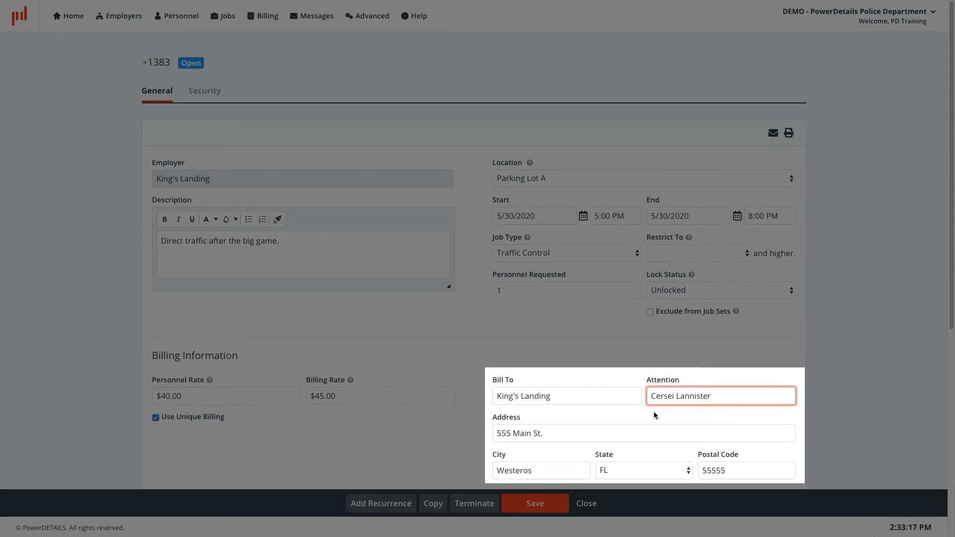
left_click(700, 382)
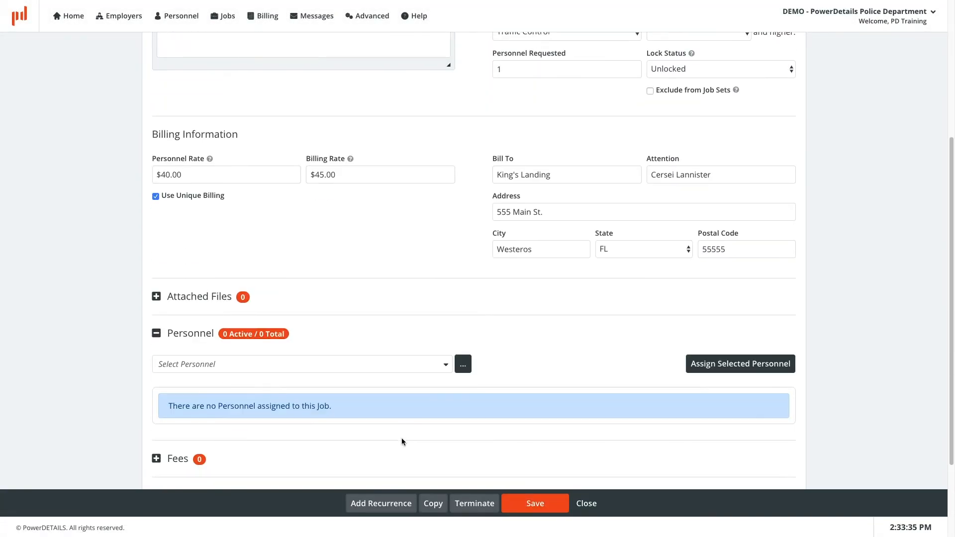
Attach the existing file Personnel User Guide(4985).pdf to the job and check the attached files list.
scroll(401, 438, "down", 3)
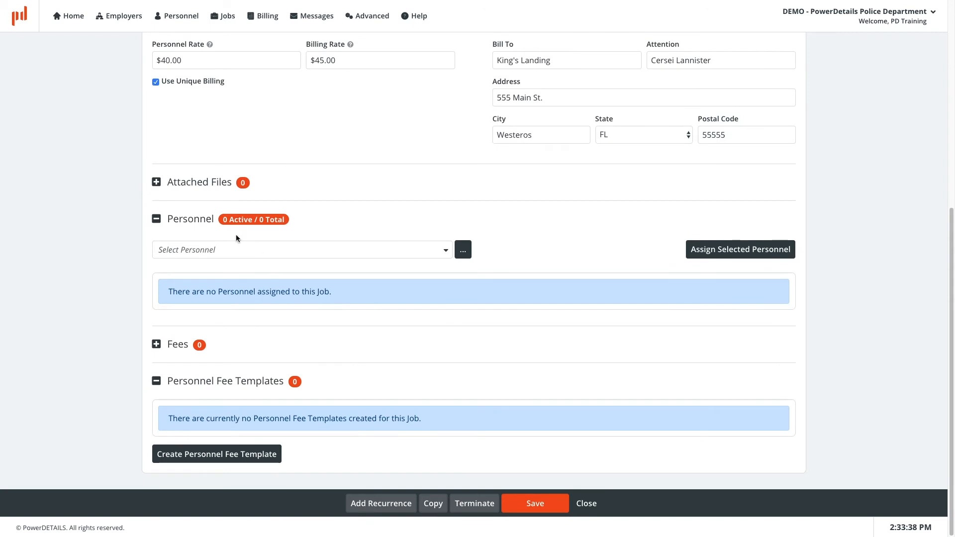
left_click(157, 183)
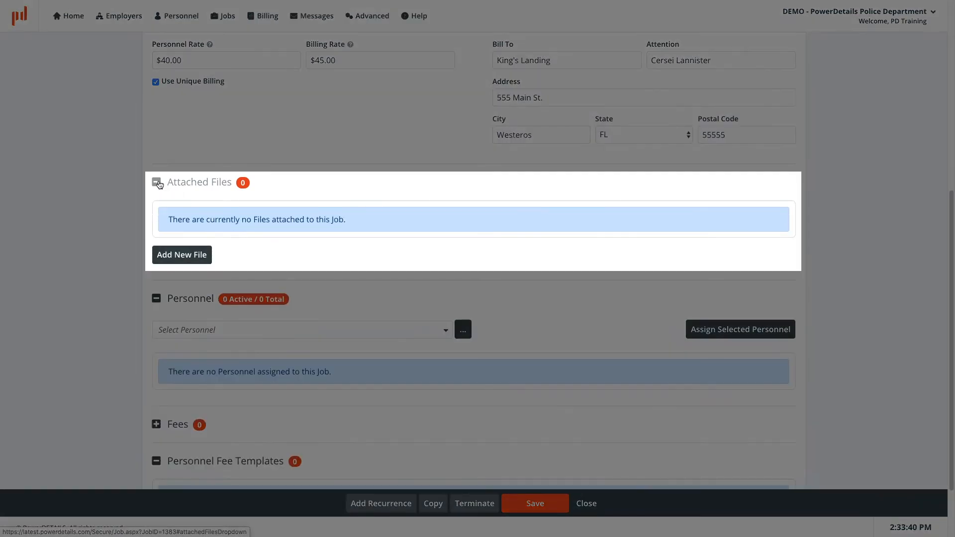
left_click(193, 256)
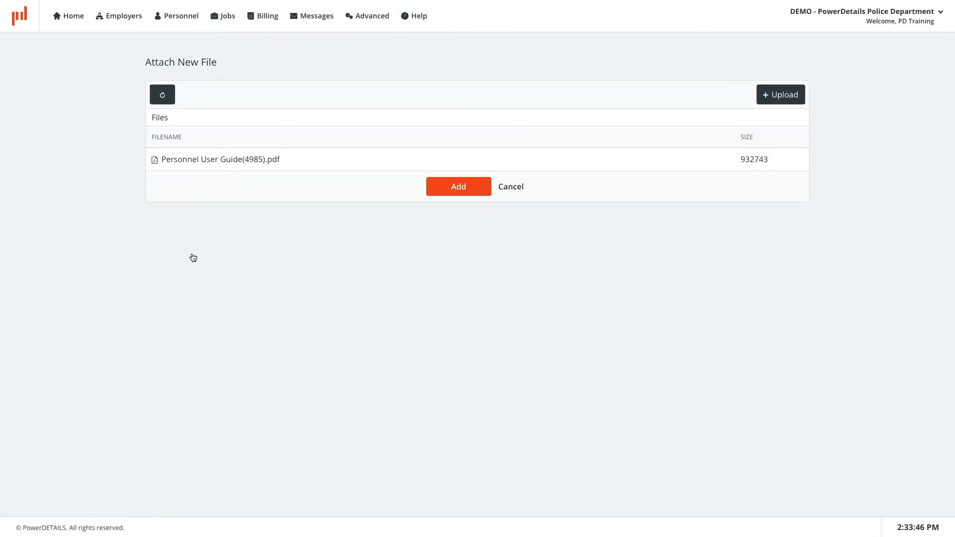
left_click(777, 96)
left_click(575, 197)
left_click(446, 165)
left_click(463, 191)
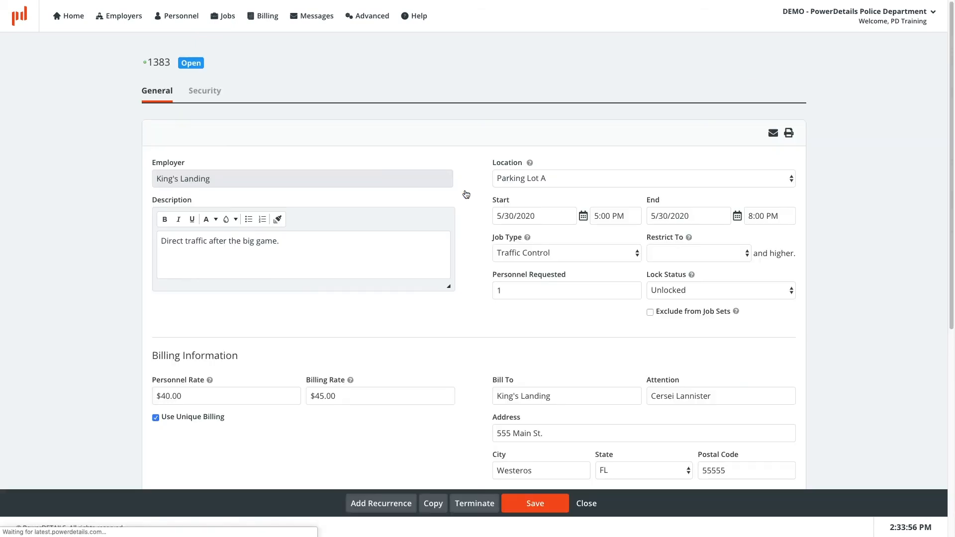
scroll(865, 314, "down", 7)
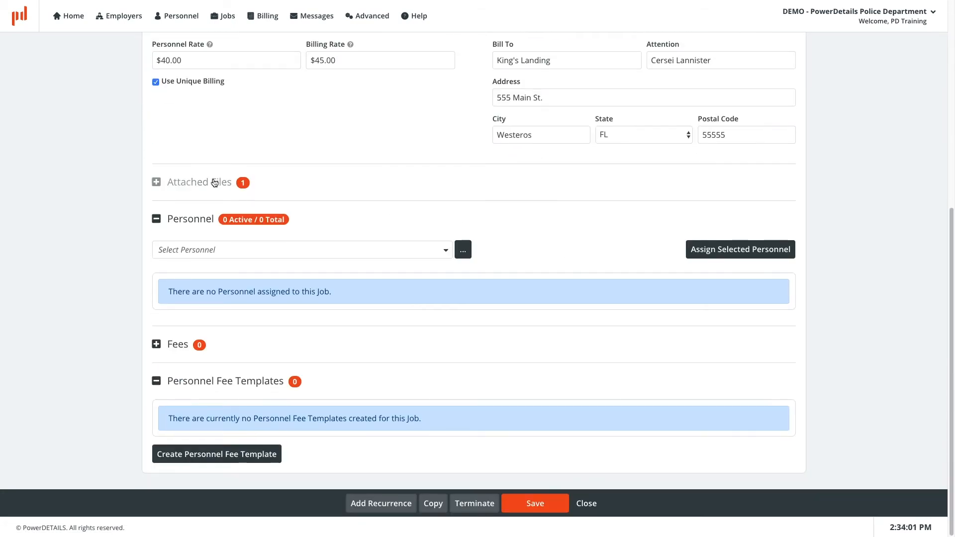
left_click(214, 182)
left_click(214, 183)
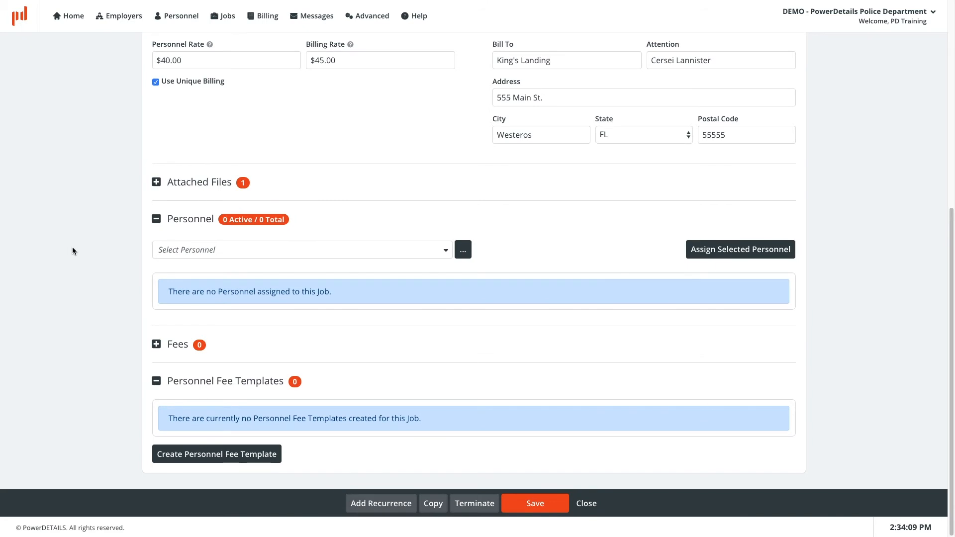
left_click(200, 249)
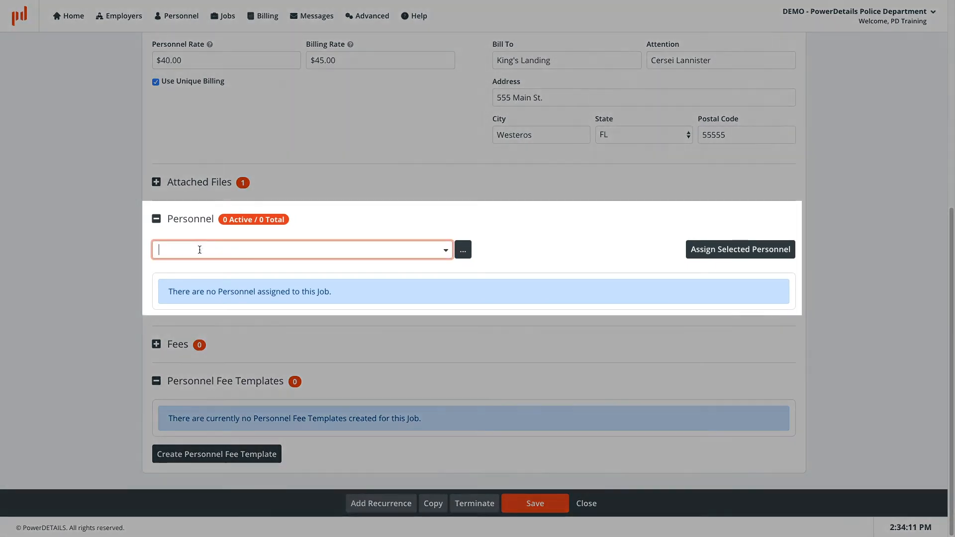
type("ar")
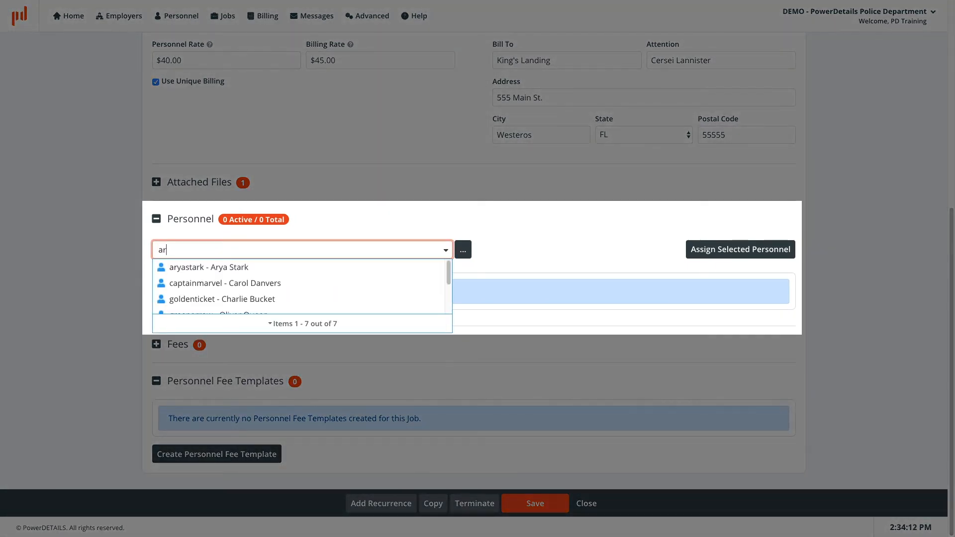
left_click(269, 264)
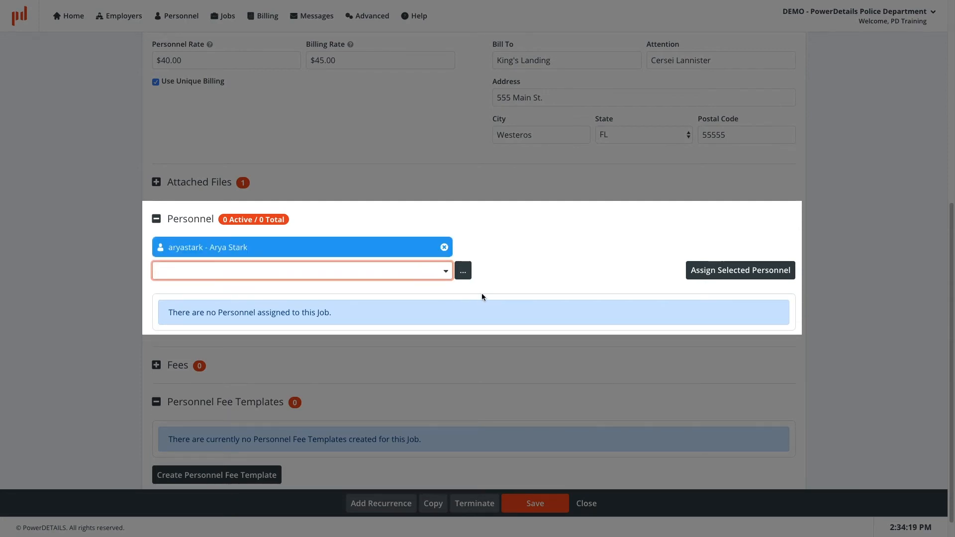
left_click(463, 272)
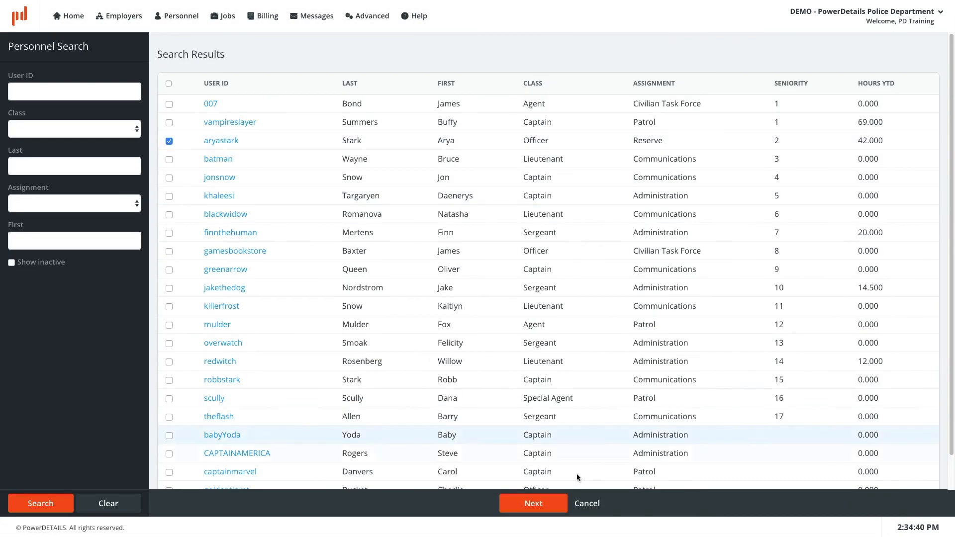
left_click(594, 503)
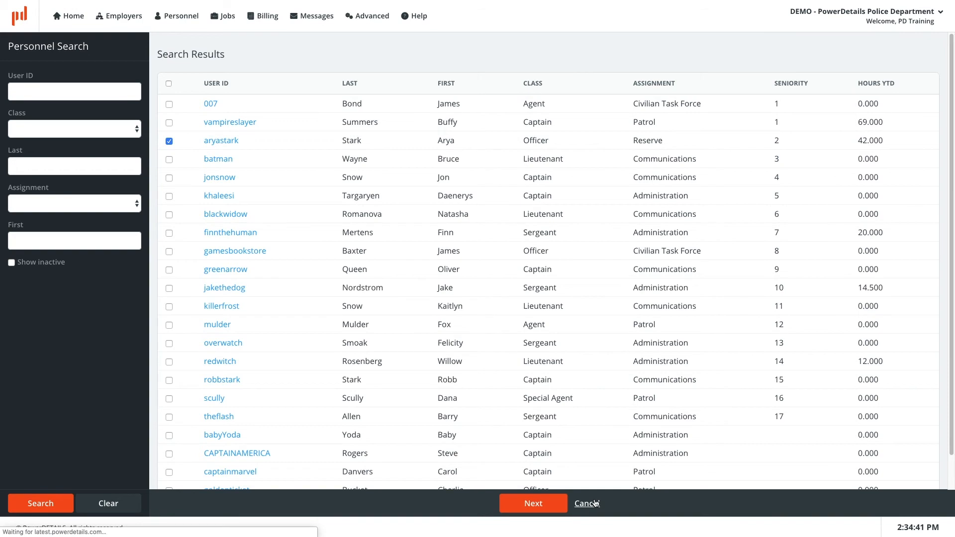
Find the officer by first name in the job's personnel selection and assign them to the job.
scroll(399, 437, "down", 5)
left_click(330, 283)
type("arya")
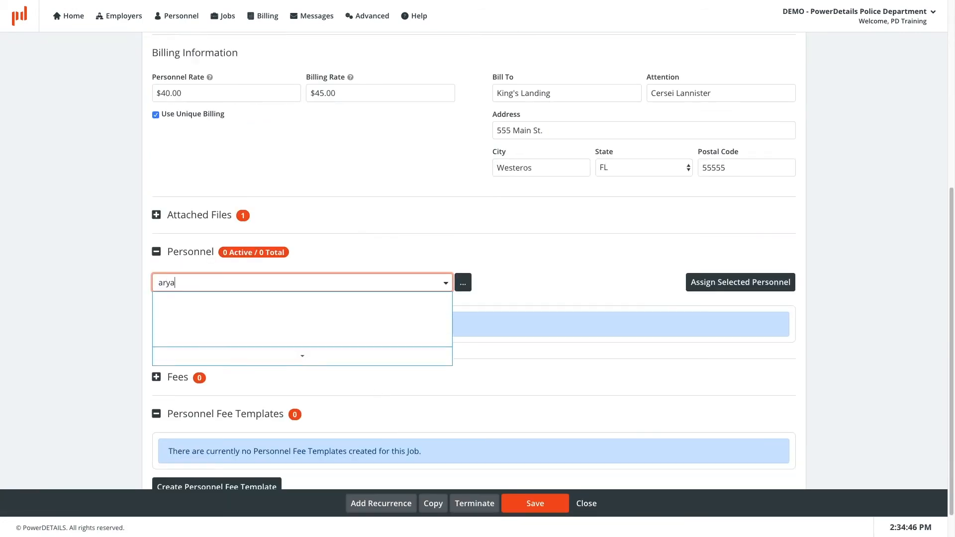
left_click(318, 296)
left_click(714, 304)
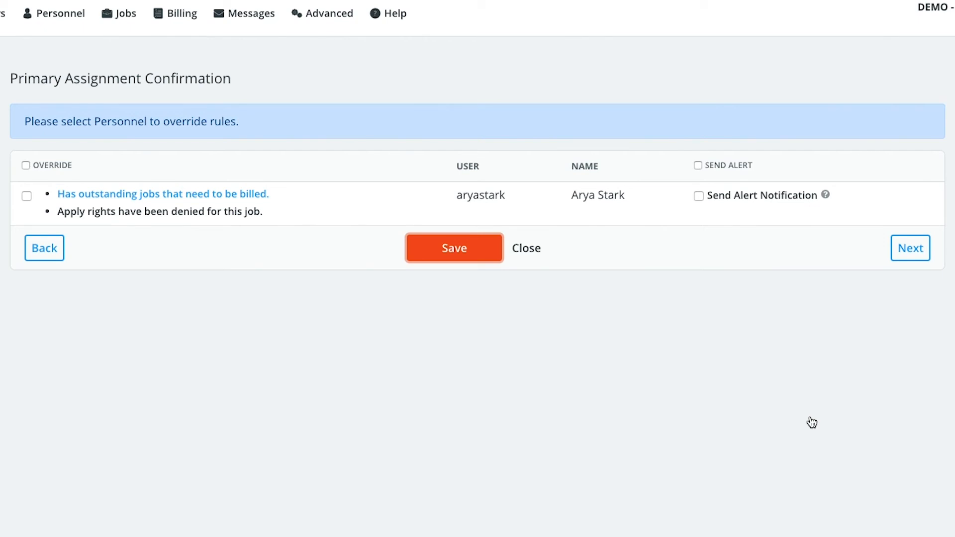
Override the assignment rules for the officer, enable the alert notification, and save the primary assignment.
left_click(25, 165)
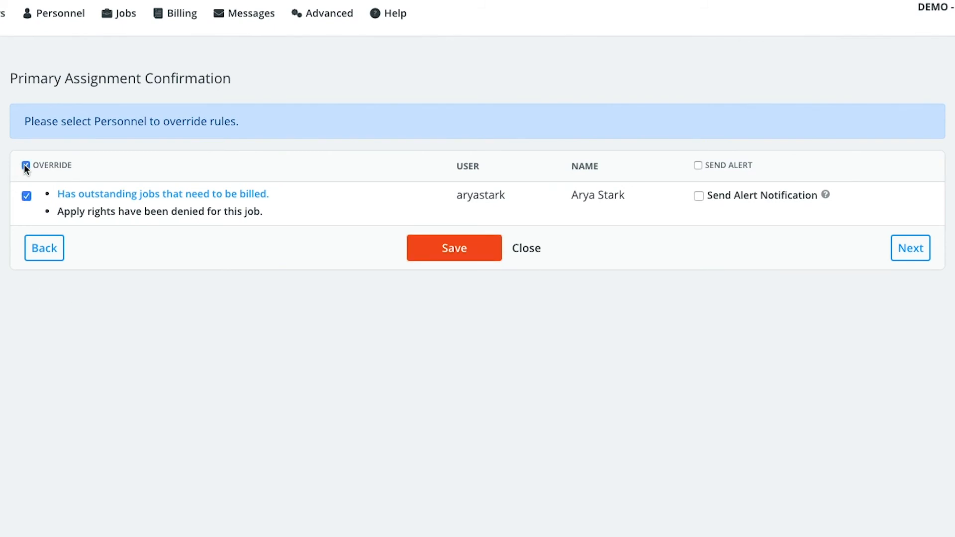
left_click(697, 165)
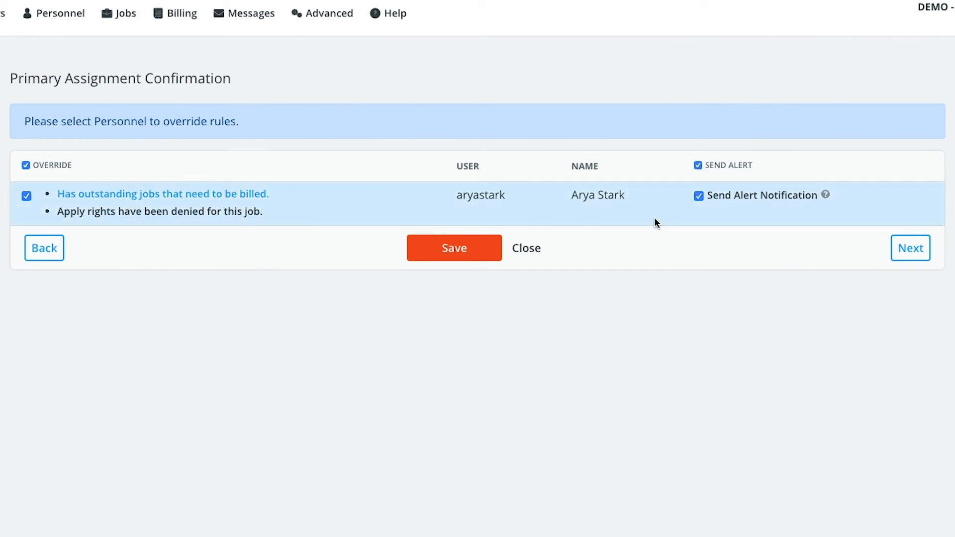
left_click(450, 248)
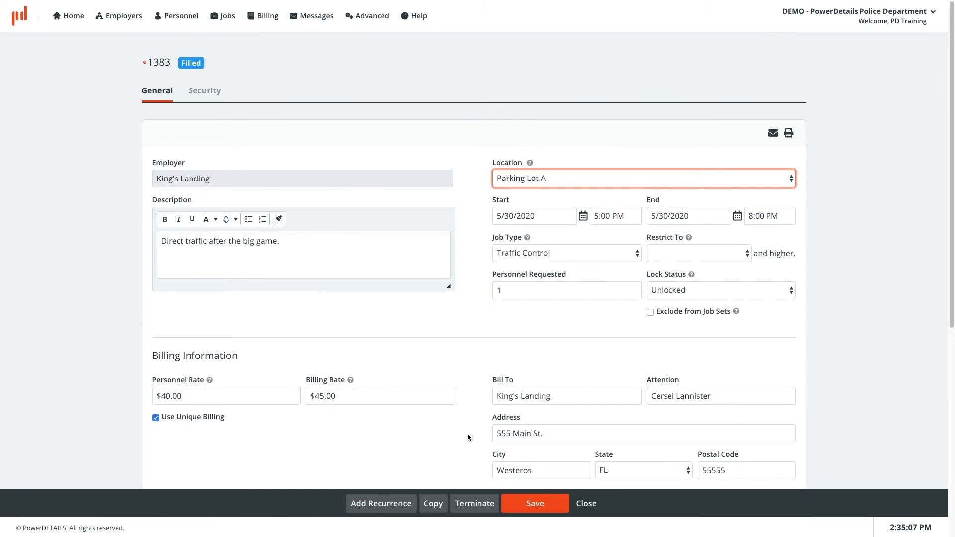
Review the assigned officer's start and end times, personnel rate and billing rate, and leave the entry without saving.
scroll(467, 434, "down", 5)
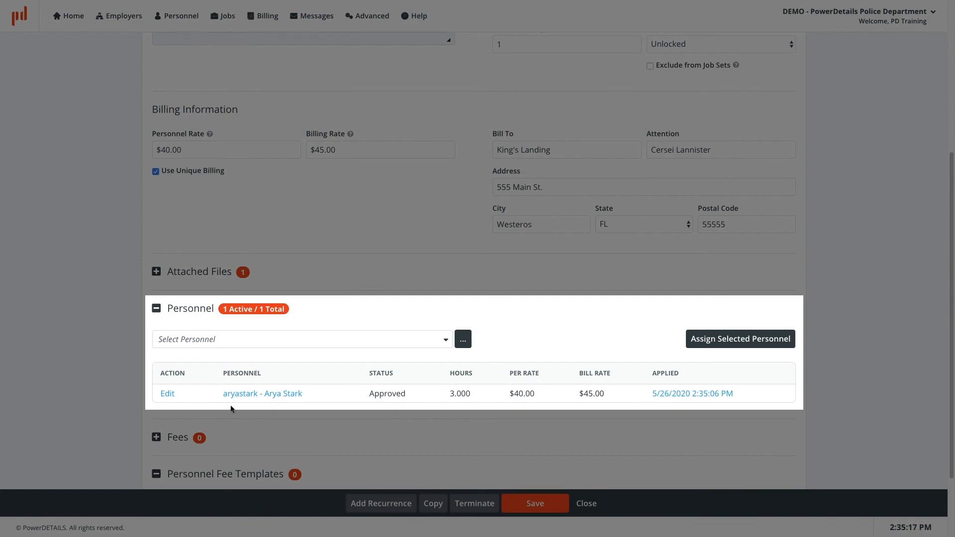
left_click(167, 394)
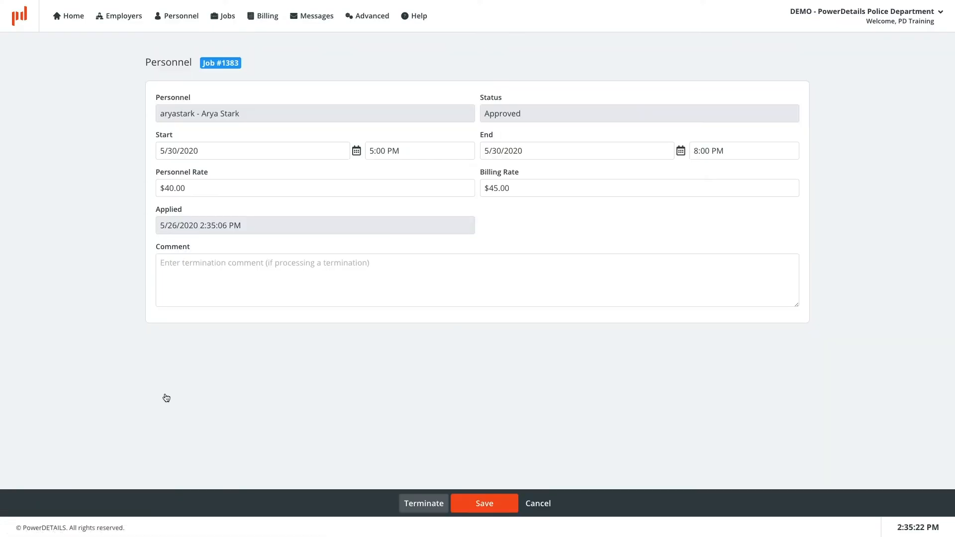
left_click(419, 151)
left_click(731, 150)
left_click(370, 188)
left_click(574, 189)
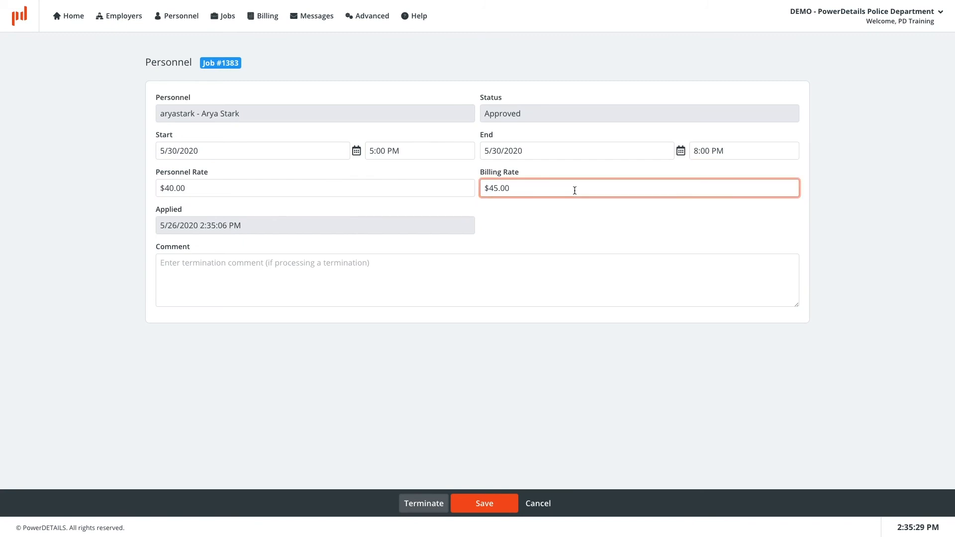
left_click(538, 503)
Create a personnel fee template for the job using the Administrative Fee and save it.
scroll(305, 450, "down", 2)
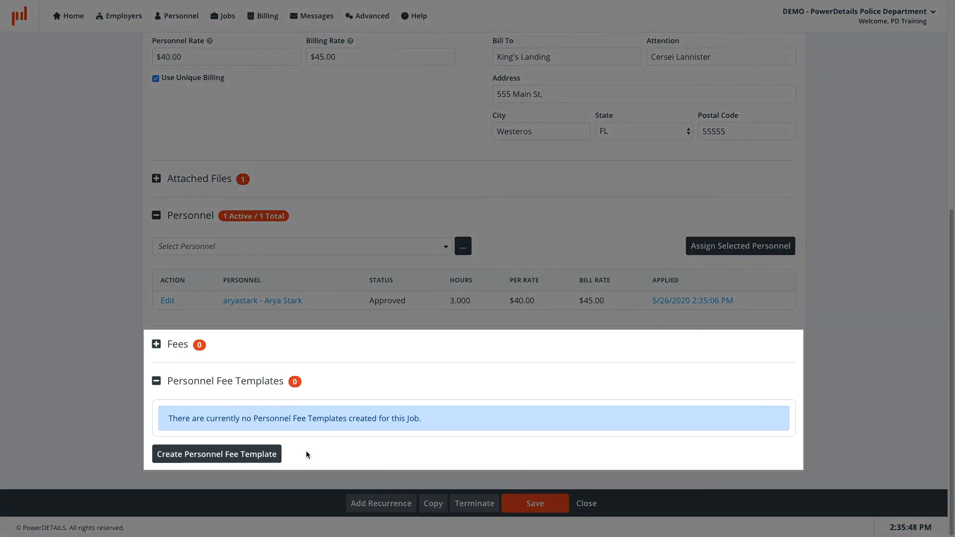
left_click(235, 457)
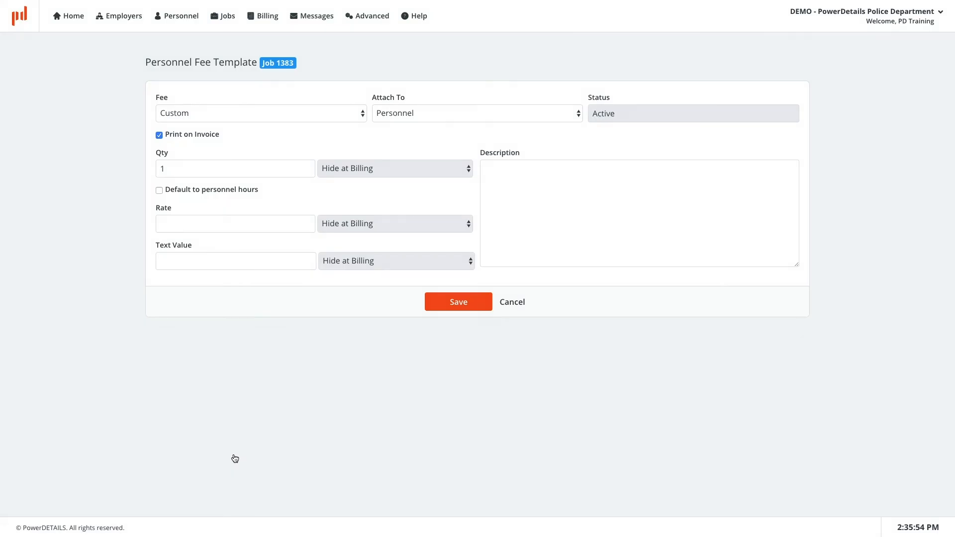
left_click(222, 110)
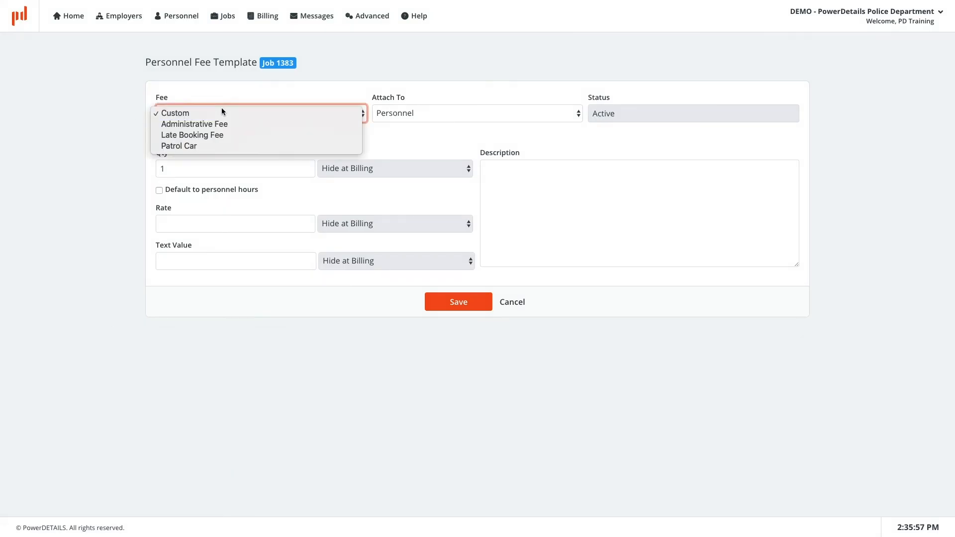
left_click(233, 123)
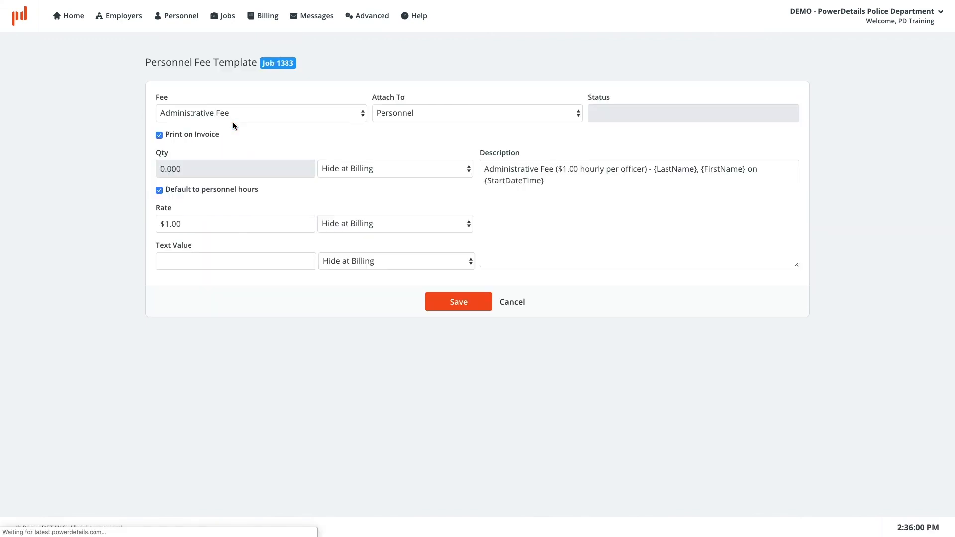
left_click(464, 310)
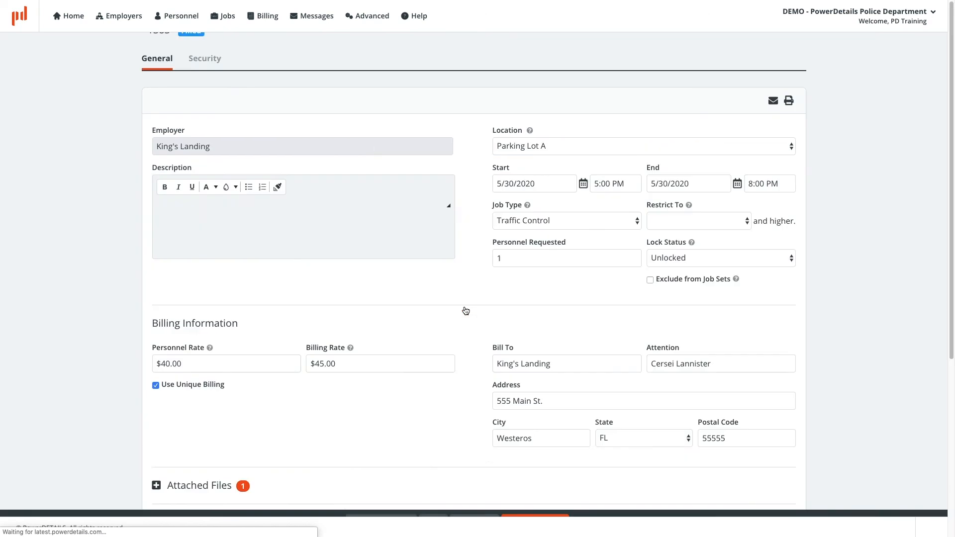
Review the job's fees, attach a Late Booking Fee to the job only, and save it.
scroll(462, 399, "down", 7)
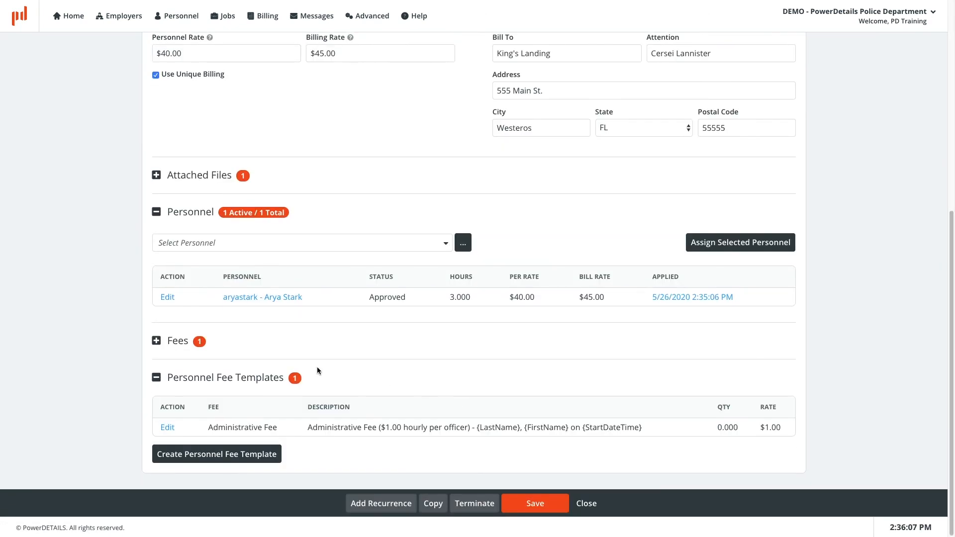
left_click(184, 342)
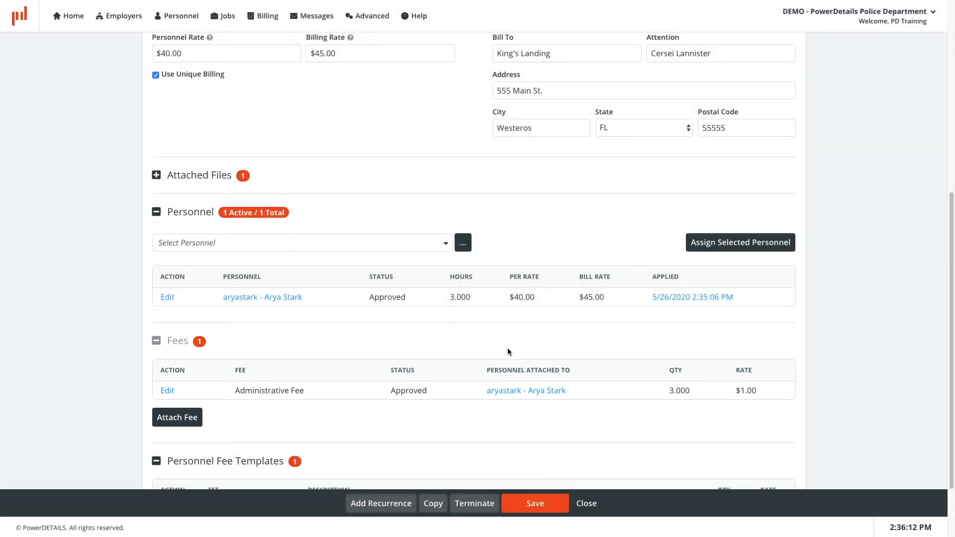
left_click(194, 418)
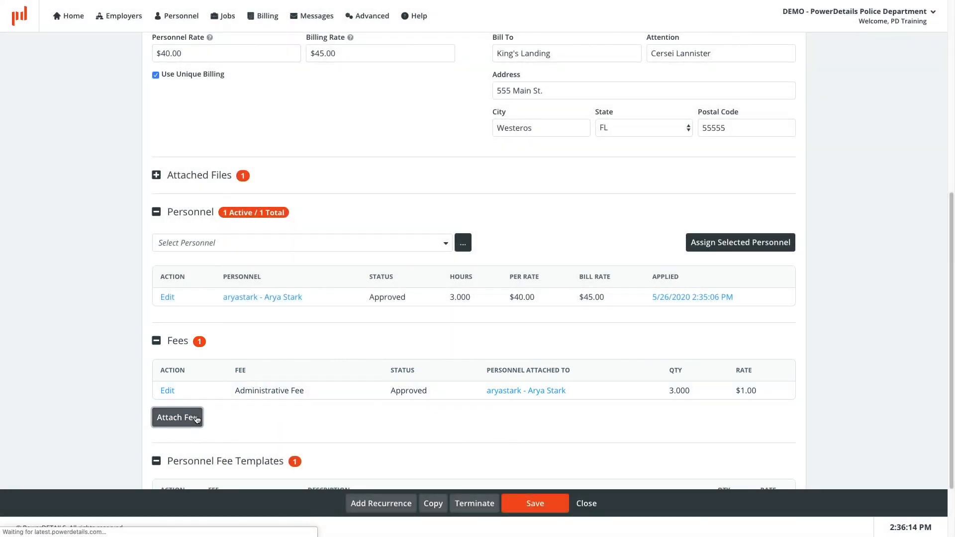
left_click(243, 120)
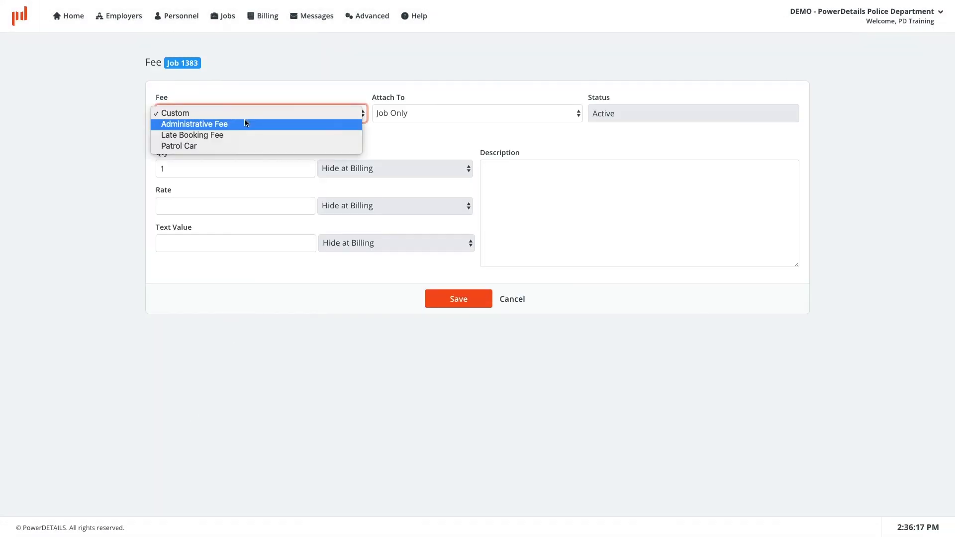
left_click(242, 134)
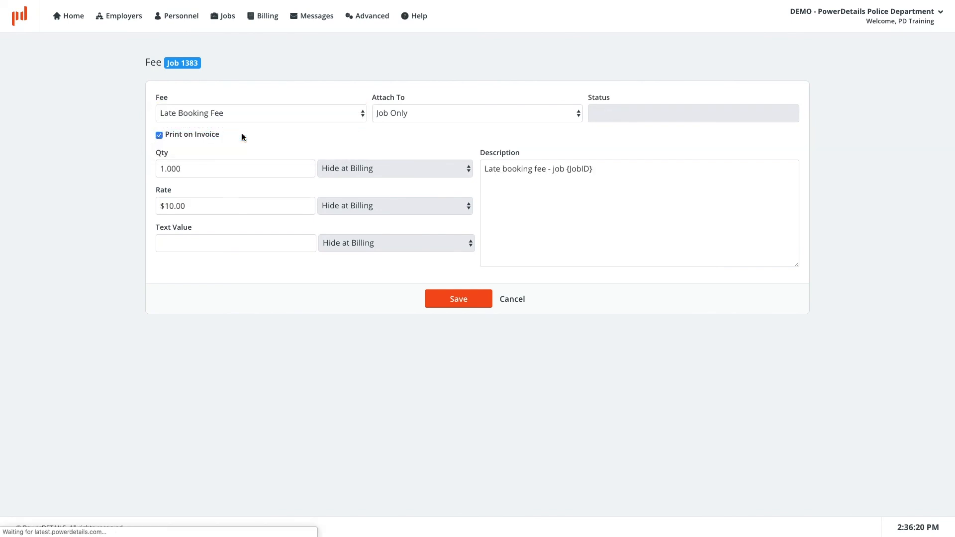
left_click(457, 304)
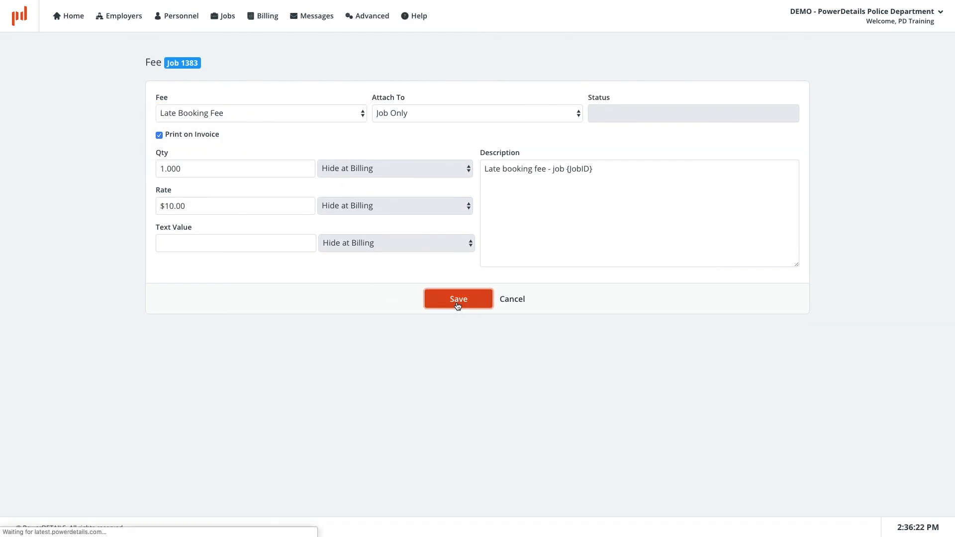